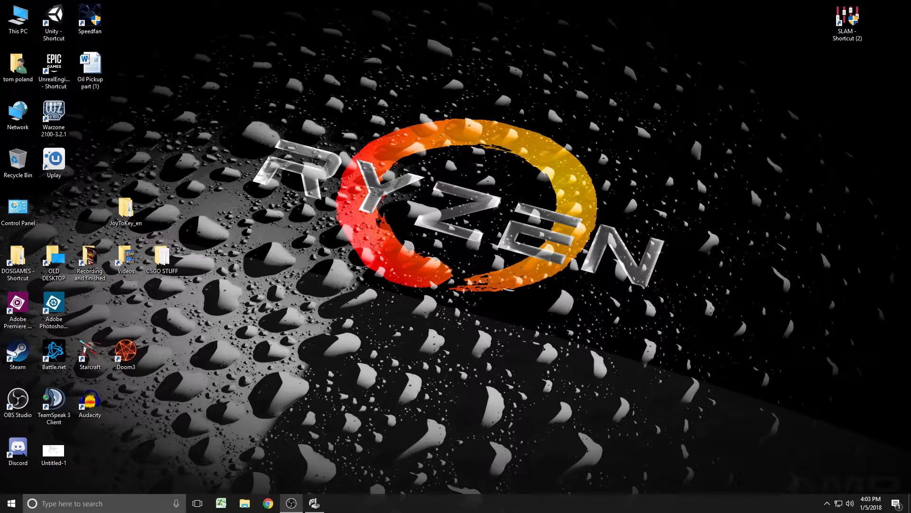
# Open the JoyToKey_en folder and its inner subfolder, and select the JoyToKey application.
pyautogui.click(131, 213)
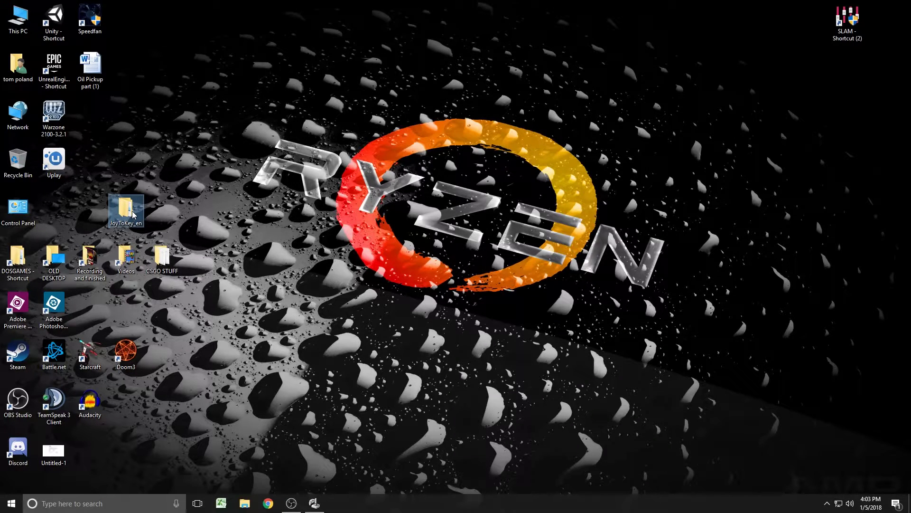
pyautogui.doubleClick(133, 214)
pyautogui.doubleClick(409, 169)
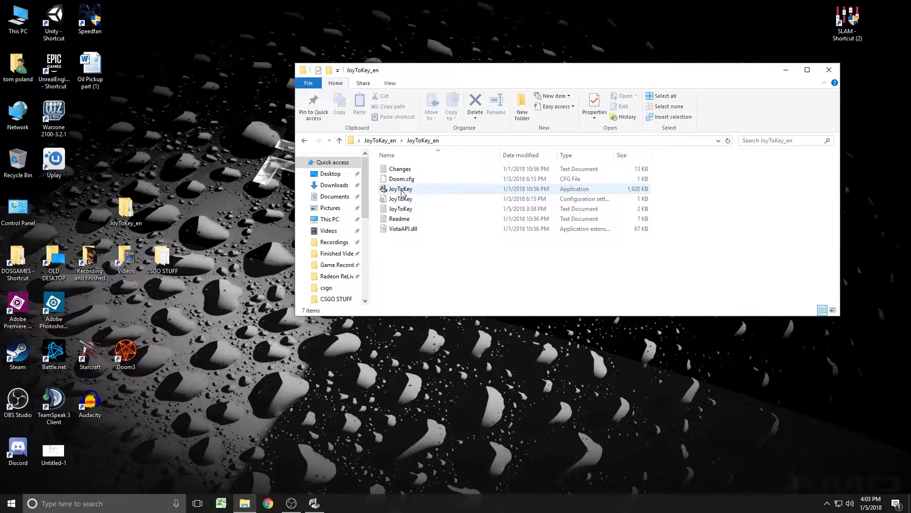
pyautogui.click(402, 192)
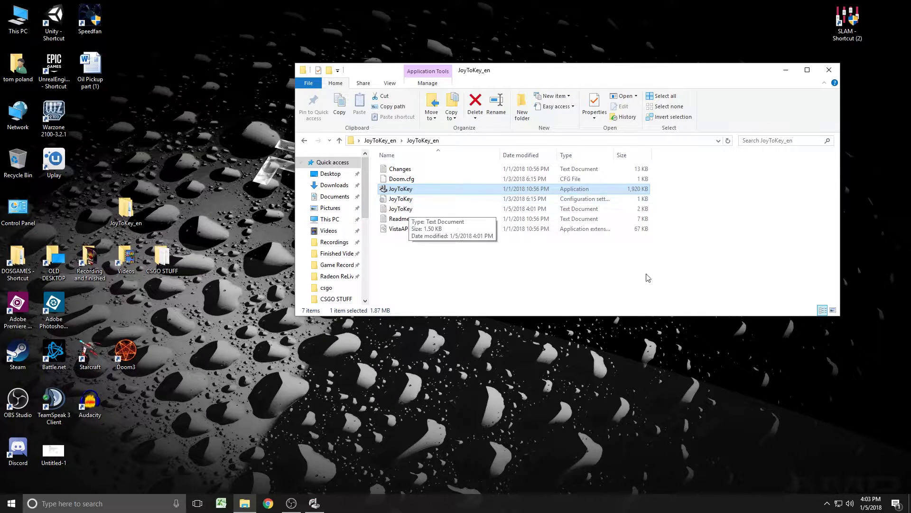
# Close the folder window and bring up the running JoyToKey from the system tray.
pyautogui.click(828, 69)
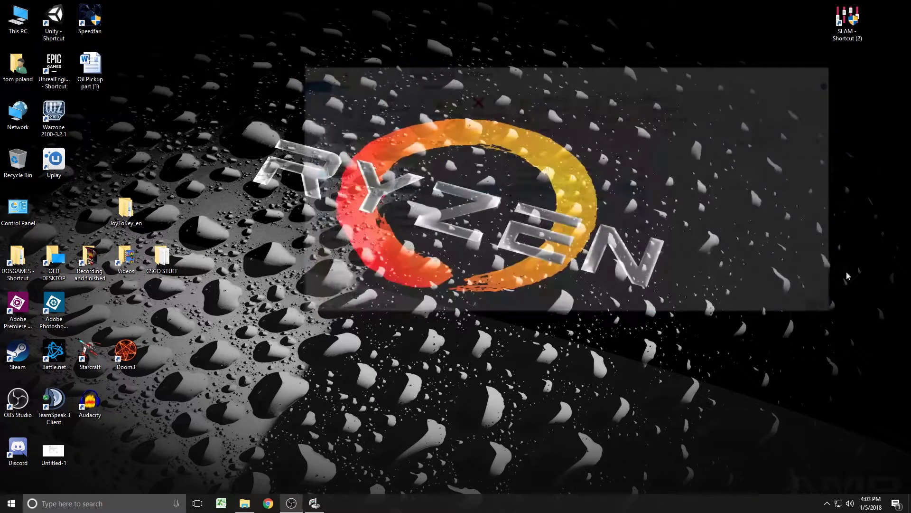
pyautogui.click(827, 503)
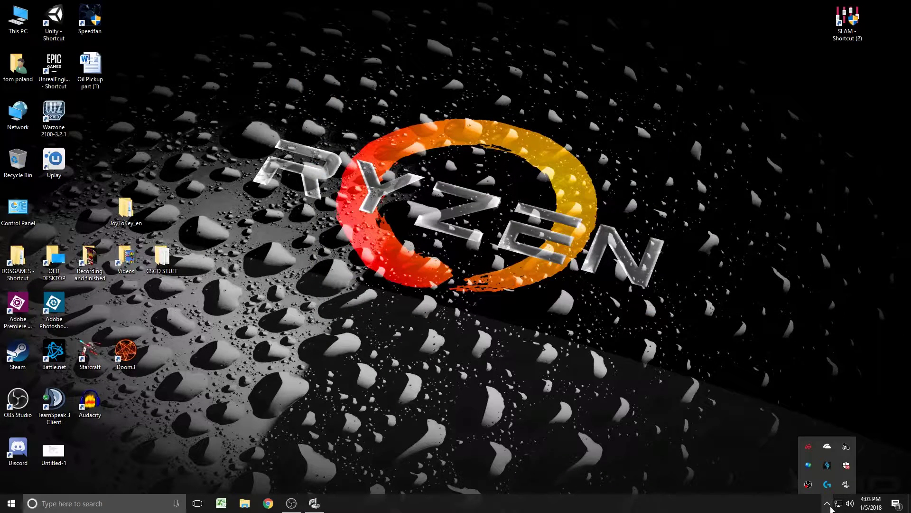
pyautogui.doubleClick(847, 486)
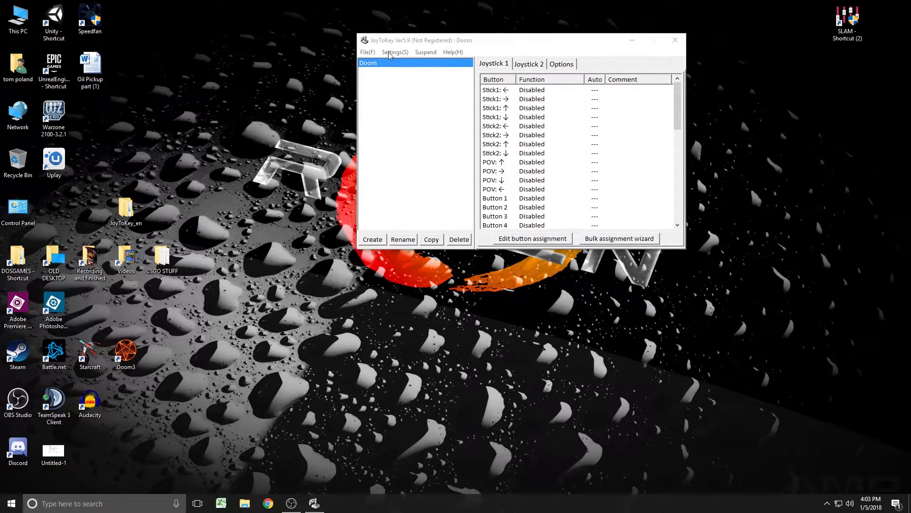
# Create a new JoyToKey profile named Doom1.
pyautogui.click(373, 239)
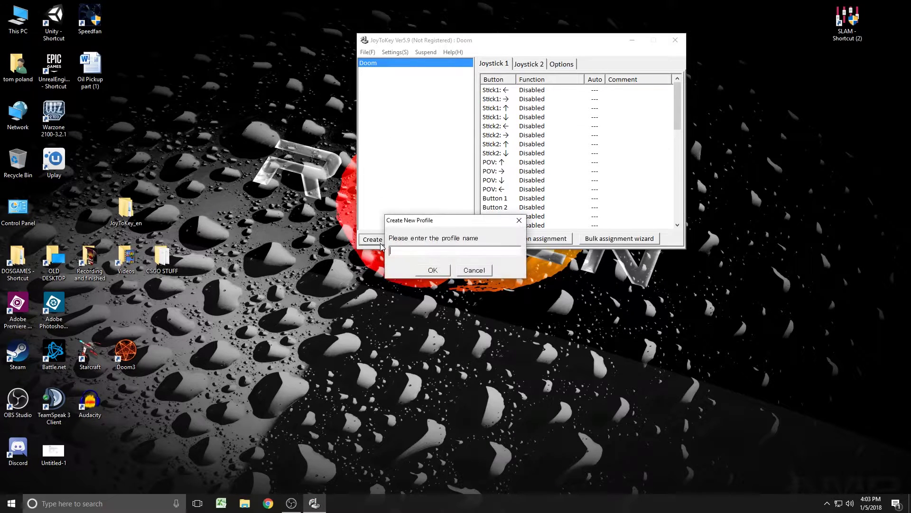
pyautogui.write('Doom1')
pyautogui.press('Return')
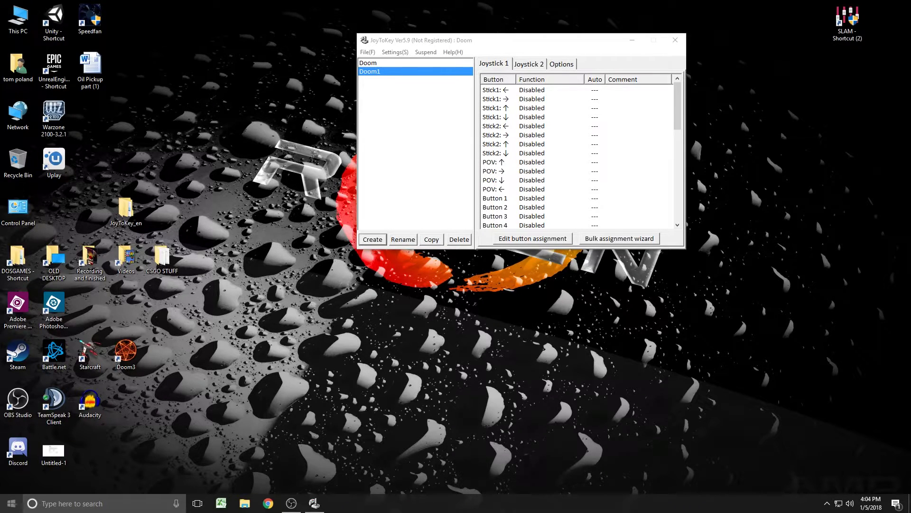
pyautogui.click(11, 503)
pyautogui.write('controller')
pyautogui.press('Return')
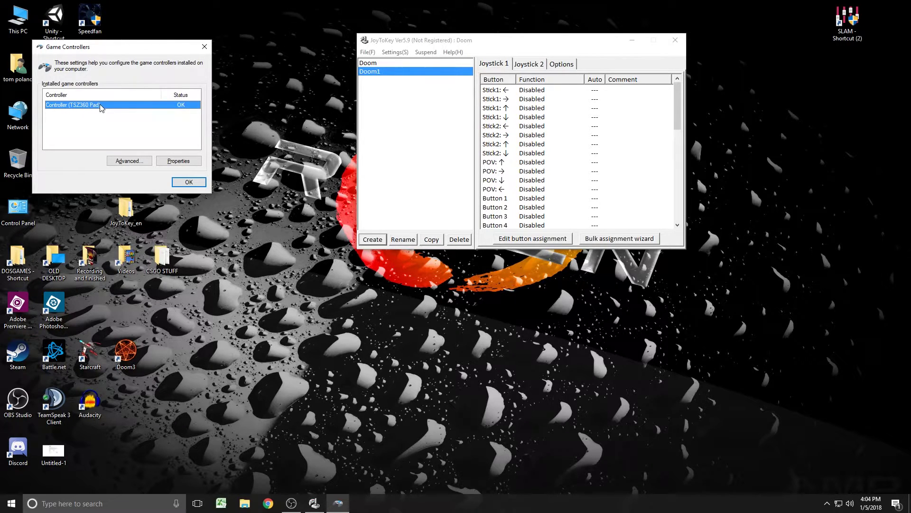
pyautogui.doubleClick(101, 105)
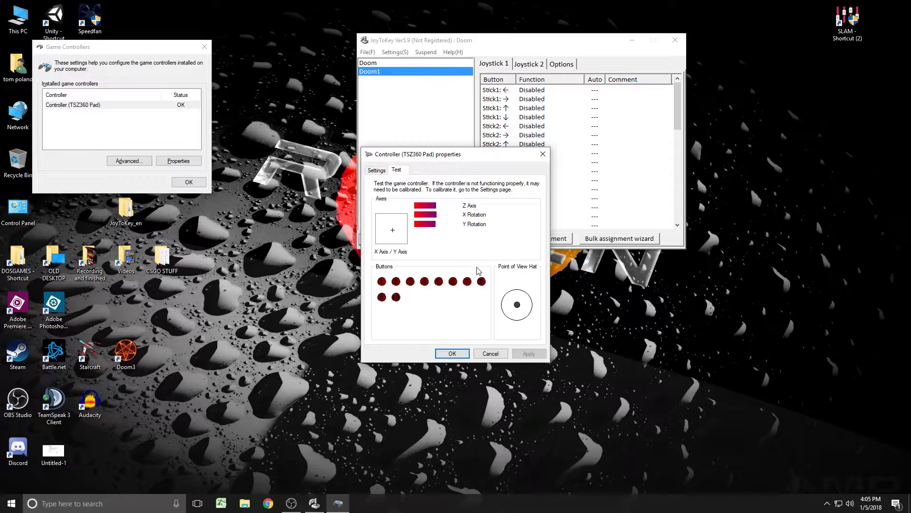
pyautogui.click(452, 353)
pyautogui.click(188, 182)
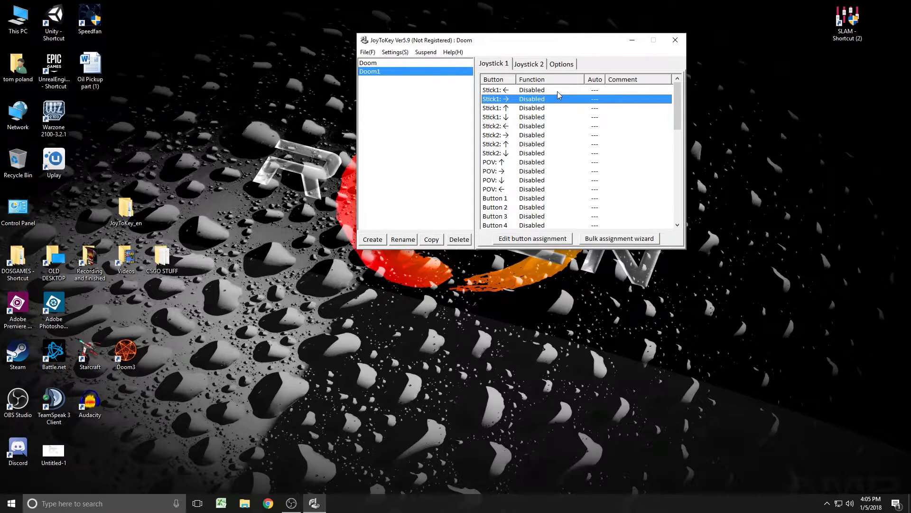
pyautogui.click(553, 199)
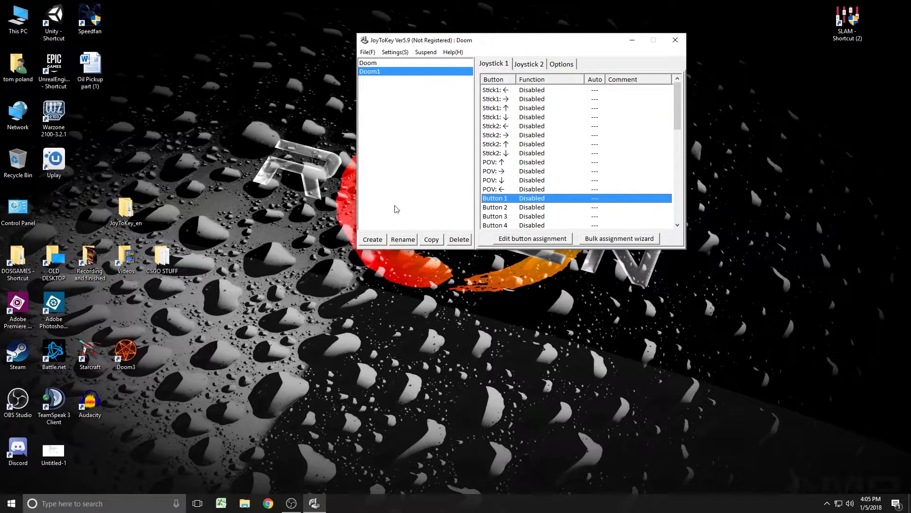
# Launch DOSBox from the DOSGAMES\DOSBox-0.74 folder.
pyautogui.doubleClick(31, 251)
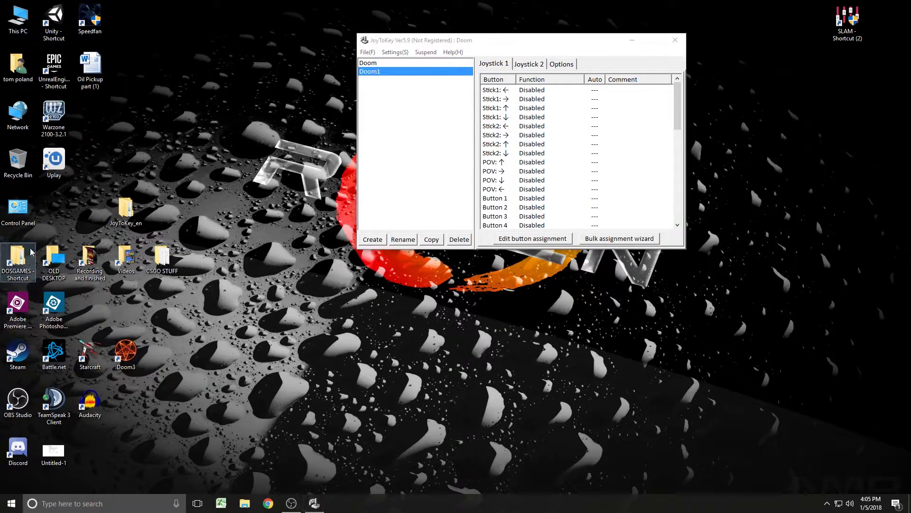
pyautogui.doubleClick(418, 179)
pyautogui.doubleClick(429, 208)
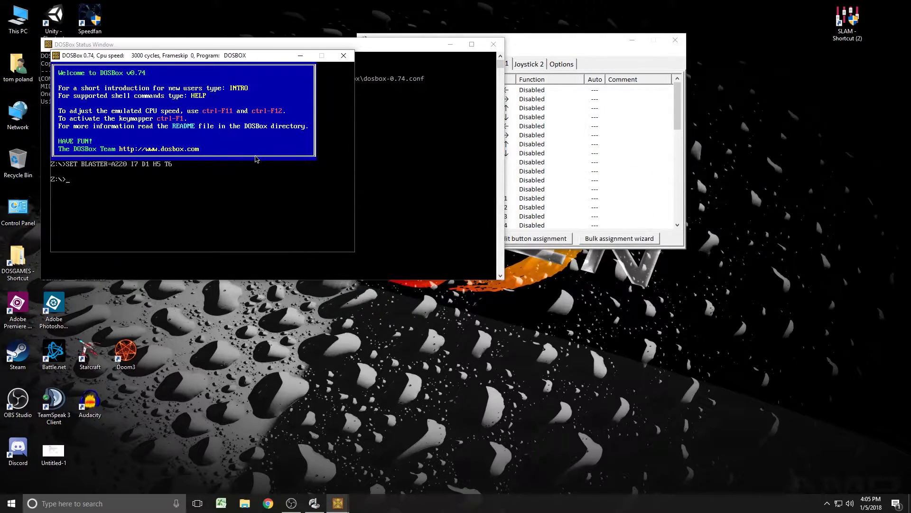
# Mount c:\doom as drive C, list its files with dir, and enter the setup command.
pyautogui.write('mount c: c:\\kdoo')
pyautogui.press('BackSpace')
pyautogui.press('BackSpace')
pyautogui.press('BackSpace')
pyautogui.press('BackSpace')
pyautogui.write('doom')
pyautogui.press('Return')
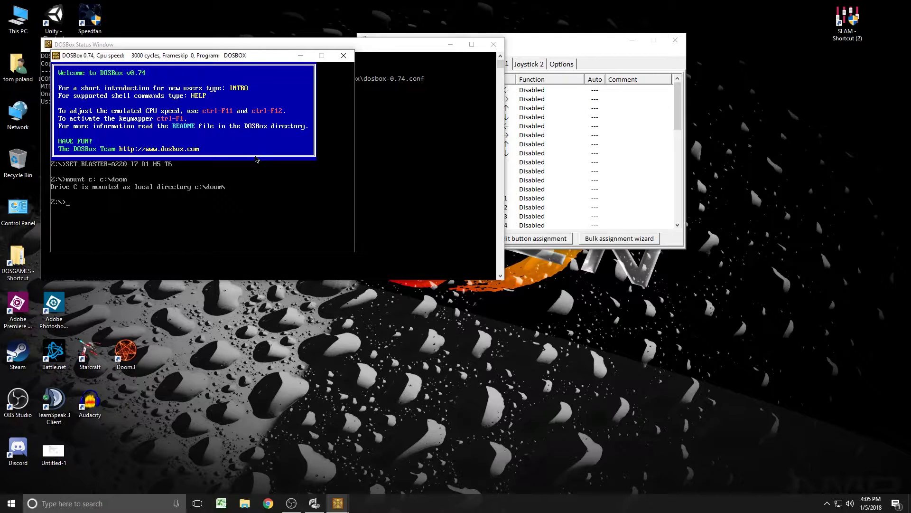
pyautogui.write('dir')
pyautogui.press('Return')
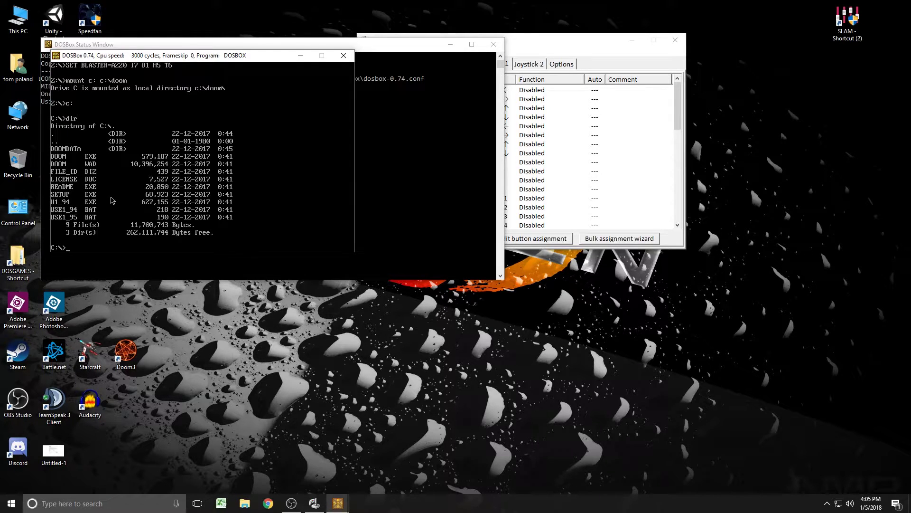
pyautogui.write('etup')
# Run Doom setup and review controller types, leaving it as Keyboard only.
pyautogui.press('Return')
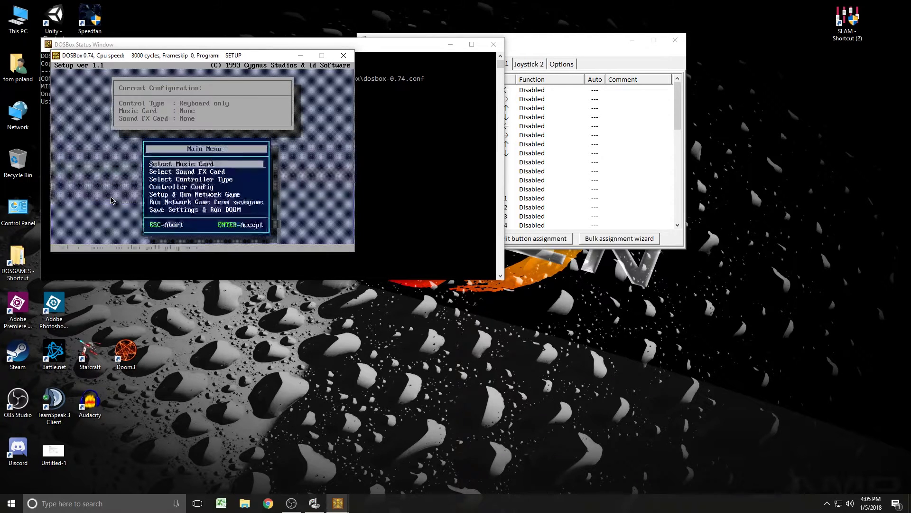
pyautogui.press('Down')
pyautogui.press('Down')
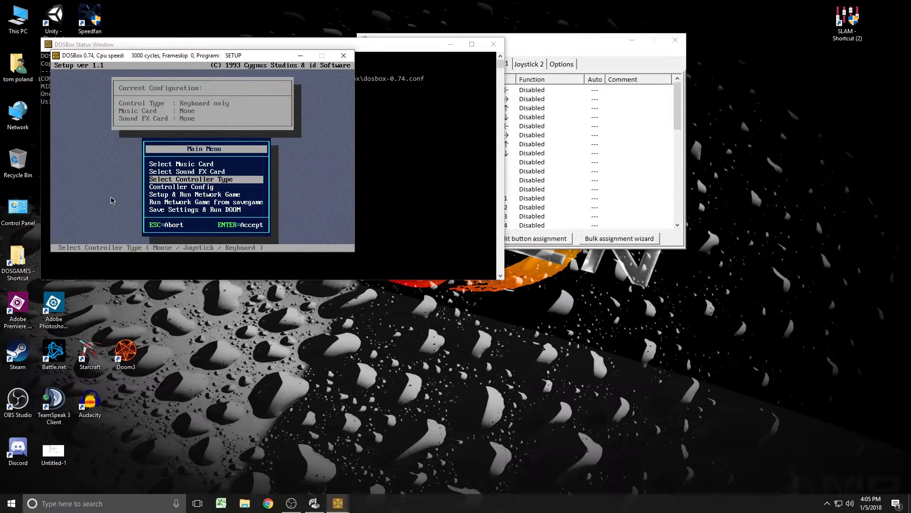
pyautogui.press('Return')
pyautogui.press('Down')
pyautogui.press('Up')
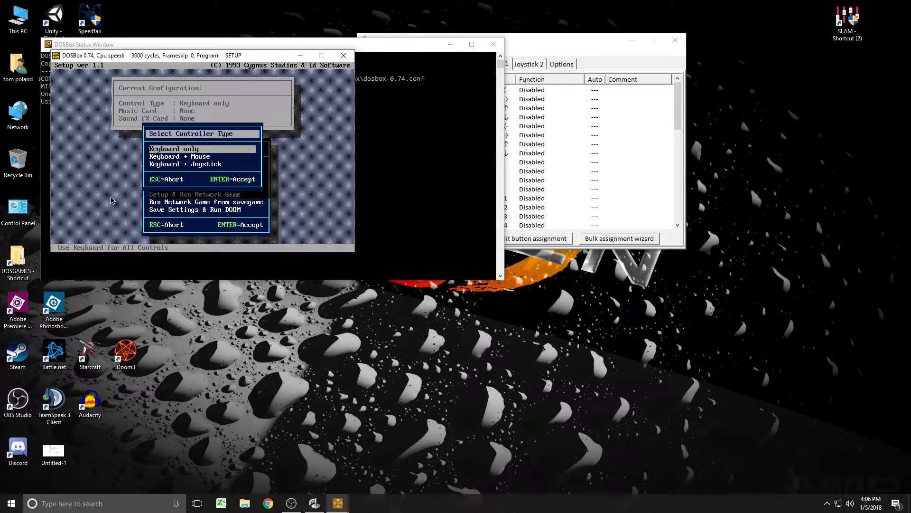
pyautogui.press('Down')
pyautogui.press('Escape')
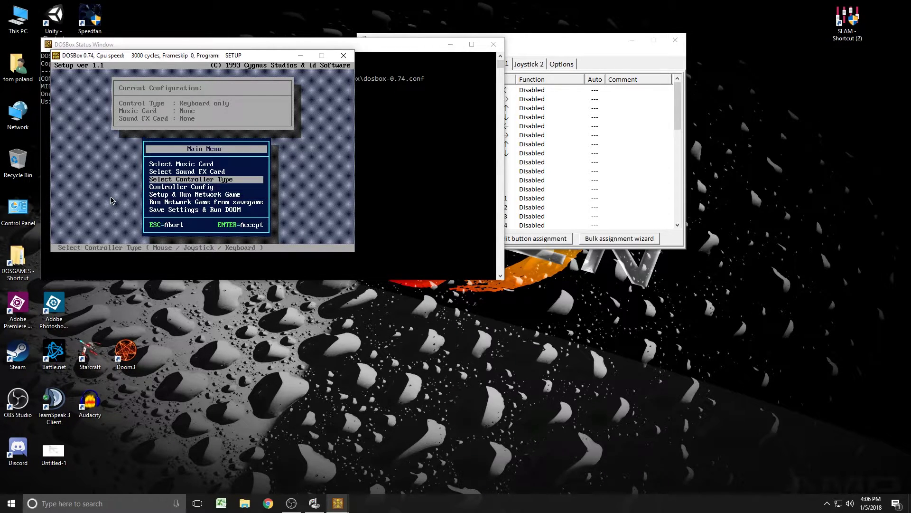
# Go to Controller Config and open the Keyboard key bindings screen.
pyautogui.press('Down')
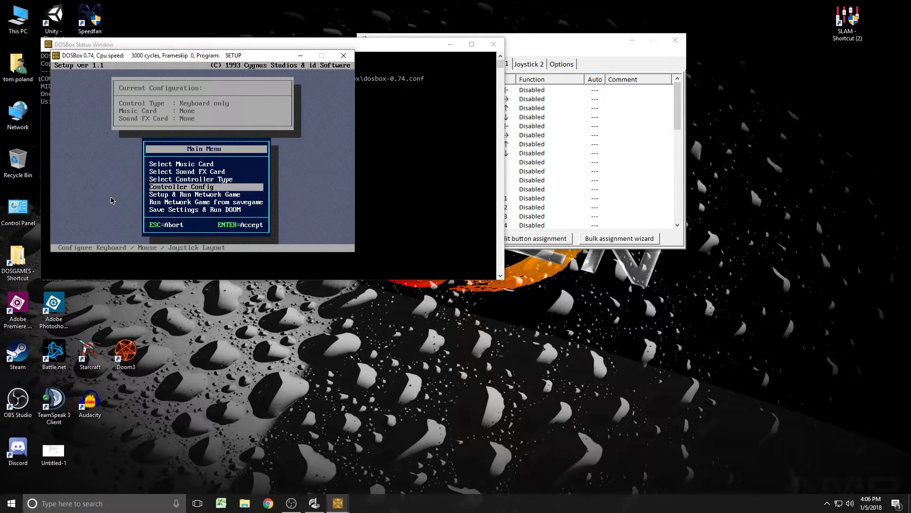
pyautogui.press('Return')
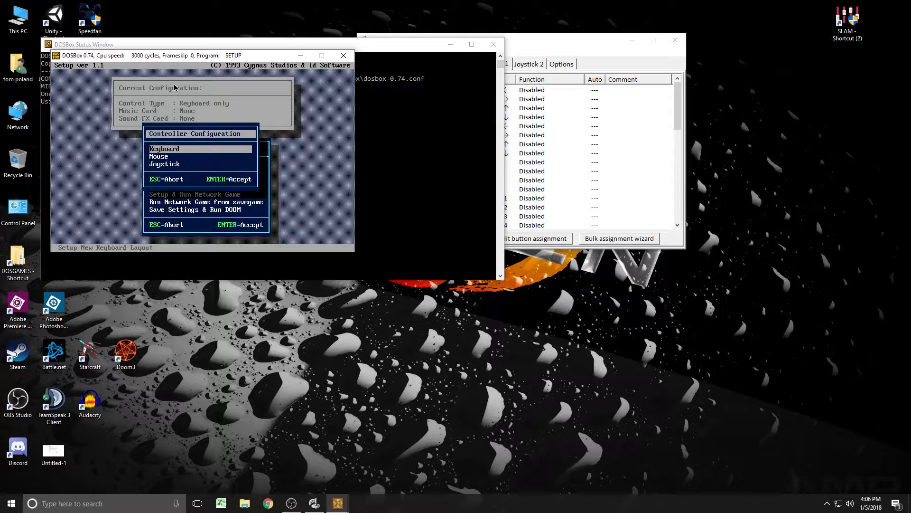
pyautogui.press('Return')
# Map the Doom1 profile's Stick1 up direction to the Up arrow.
pyautogui.click(584, 45)
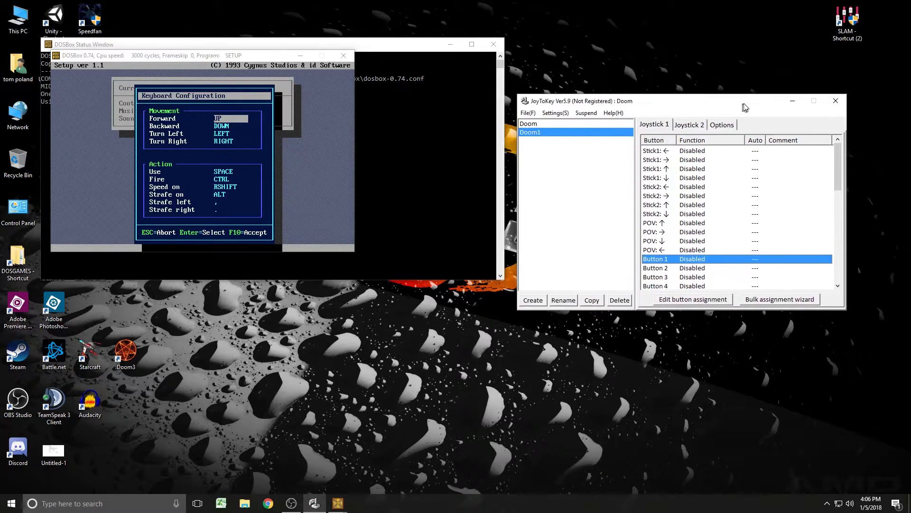
pyautogui.moveTo(746, 105); pyautogui.dragTo(740, 78)
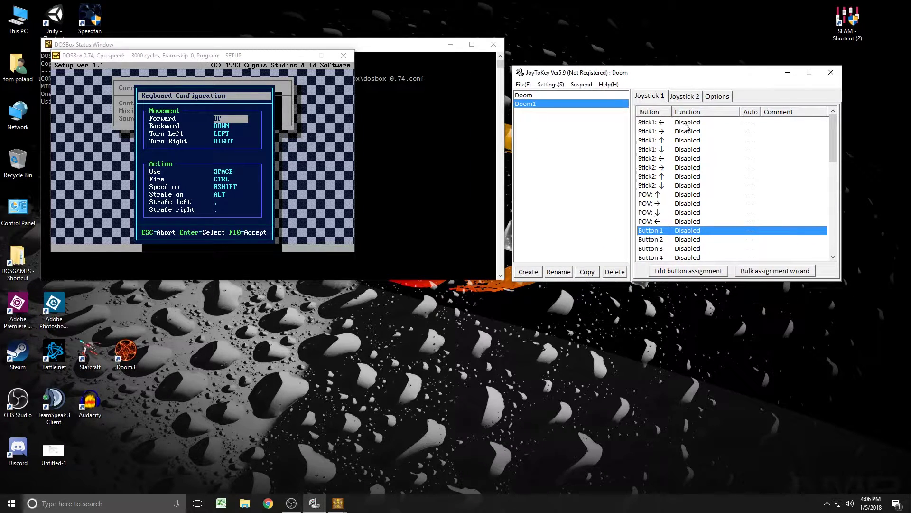
pyautogui.click(685, 123)
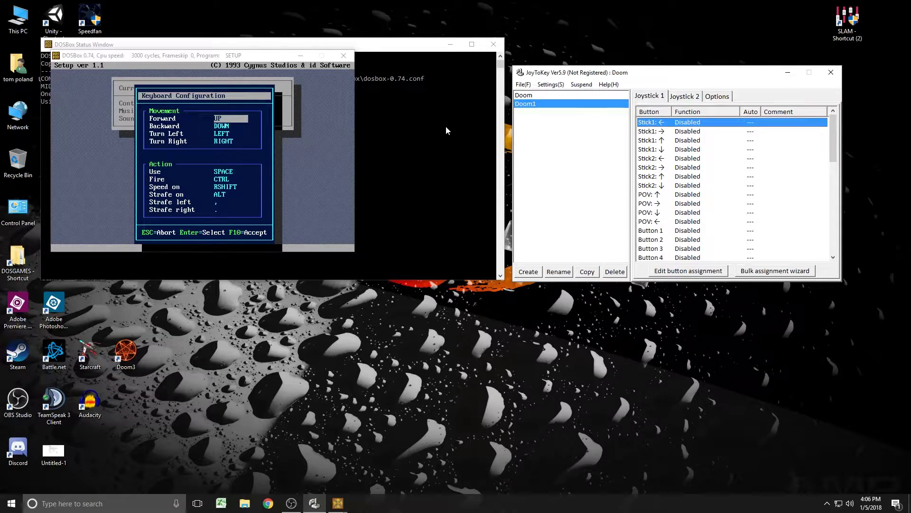
pyautogui.click(696, 140)
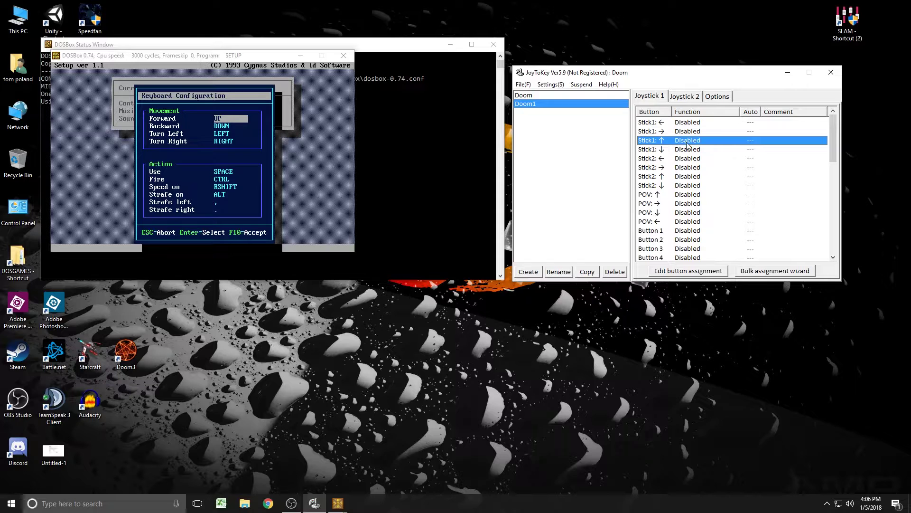
pyautogui.click(747, 186)
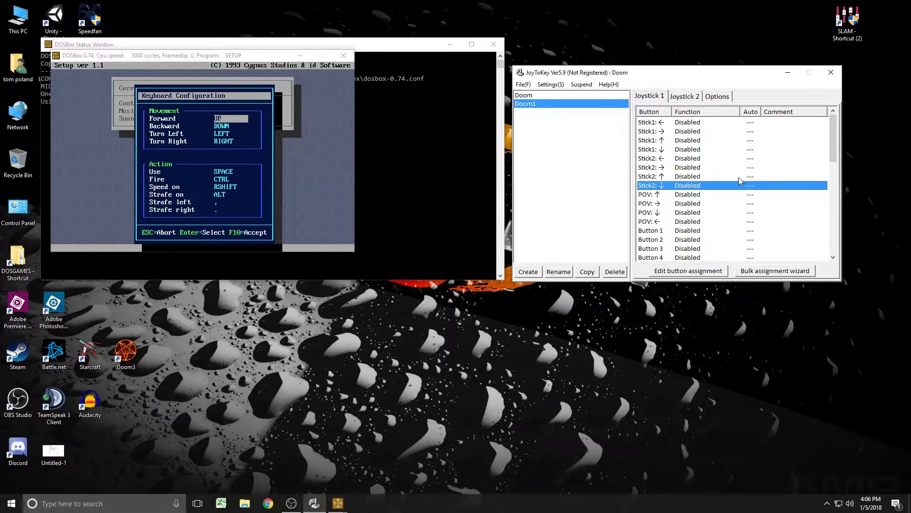
pyautogui.click(709, 142)
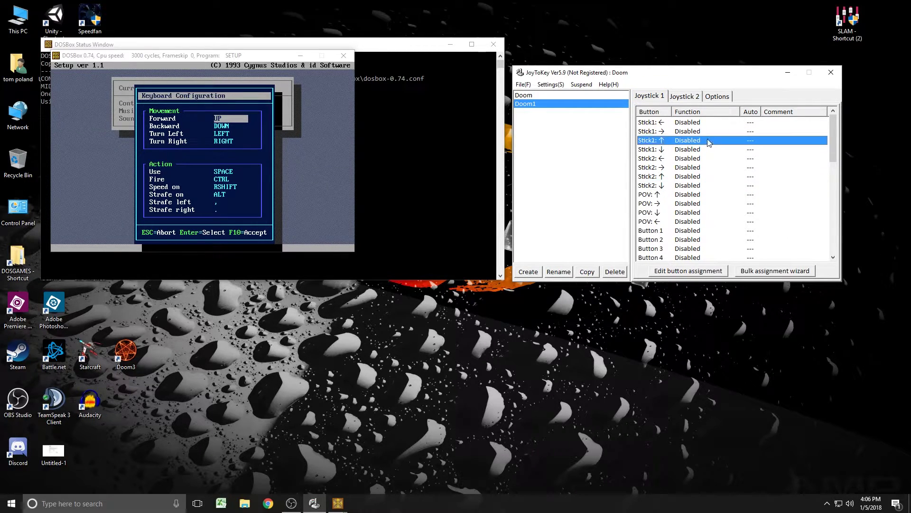
pyautogui.doubleClick(708, 142)
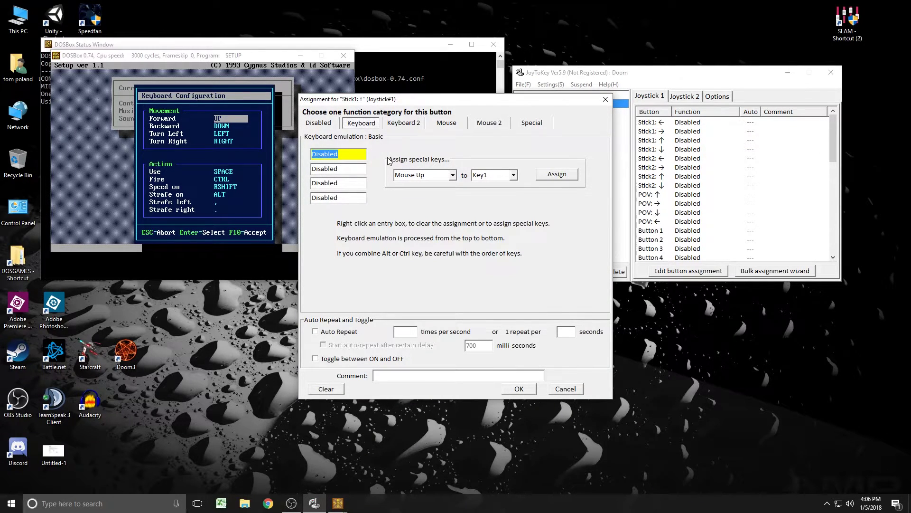
pyautogui.press('Up')
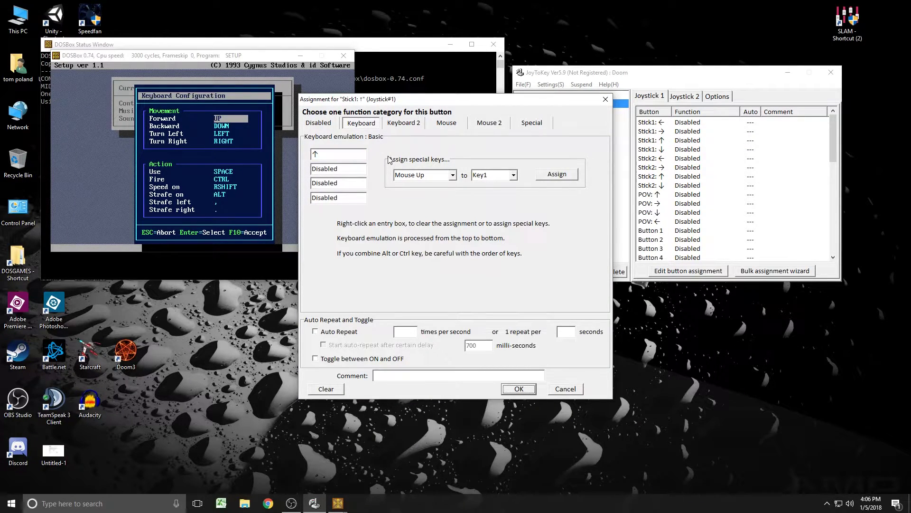
pyautogui.click(528, 390)
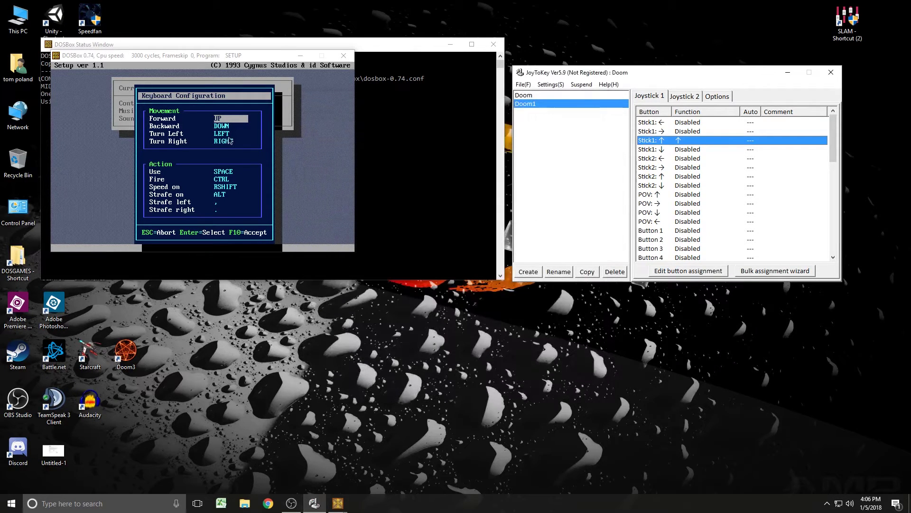
# Map Stick1 down to the Down arrow.
pyautogui.click(684, 151)
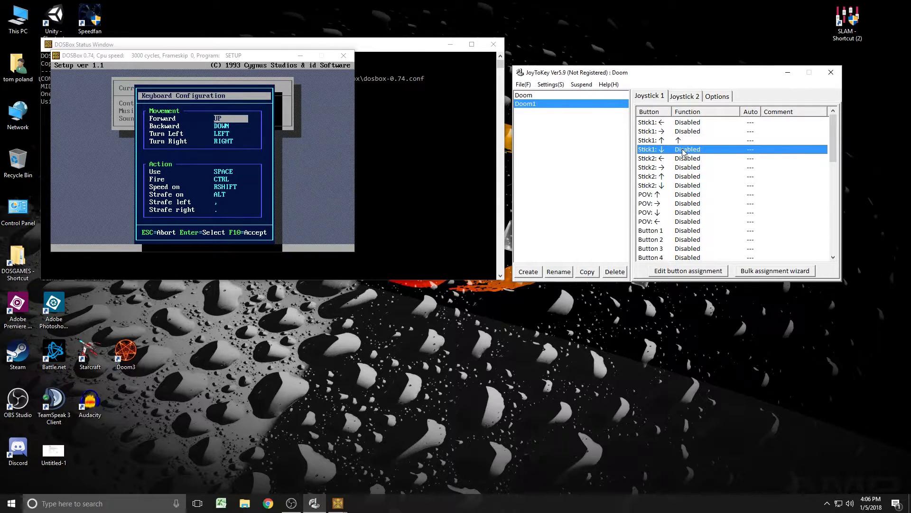
pyautogui.click(703, 177)
pyautogui.click(690, 150)
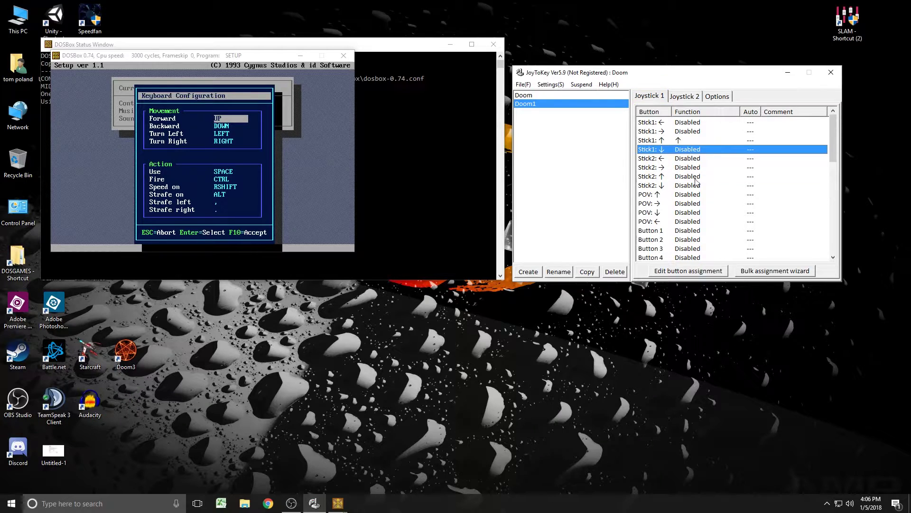
pyautogui.doubleClick(689, 151)
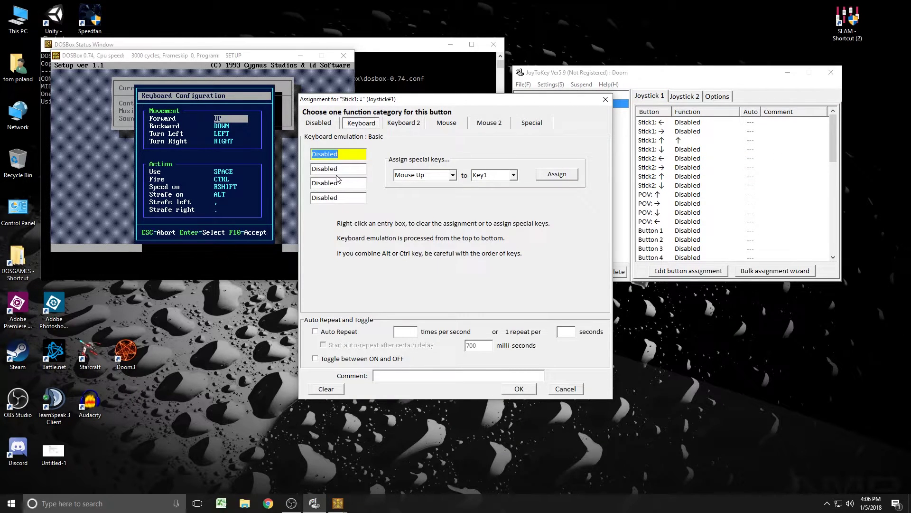
pyautogui.press('Down')
pyautogui.click(518, 388)
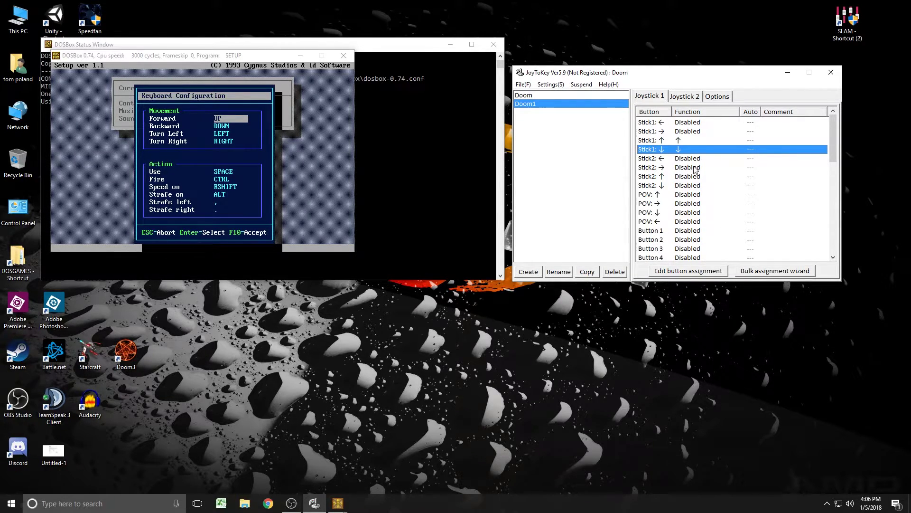
# Map Stick1 left to comma and Stick1 right to period for strafing.
pyautogui.doubleClick(693, 123)
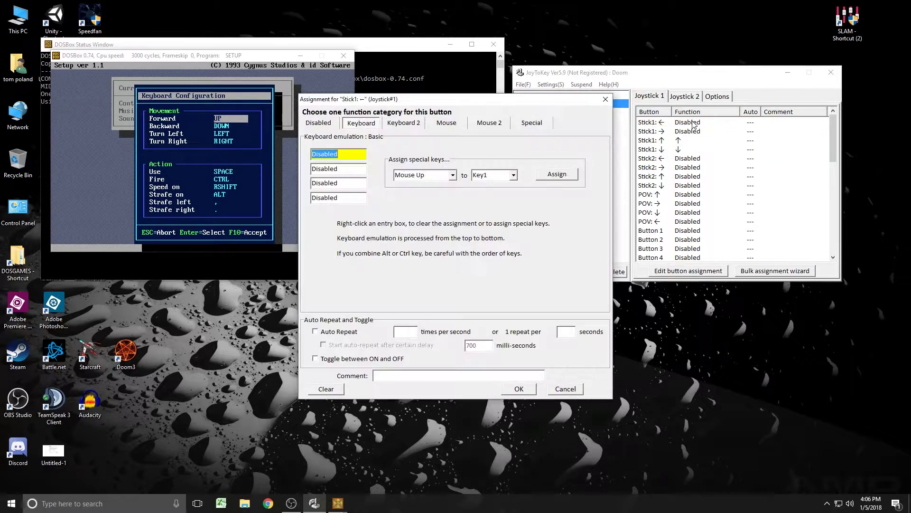
pyautogui.press(',')
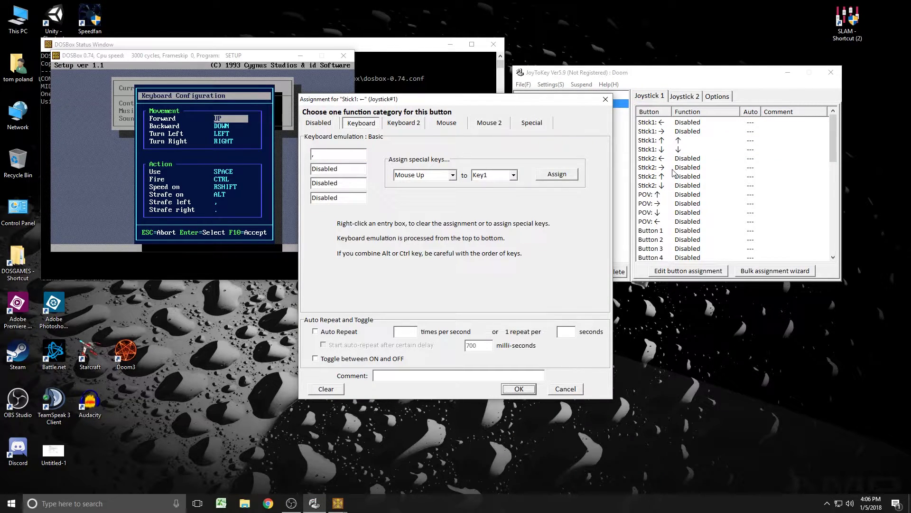
pyautogui.click(515, 389)
pyautogui.doubleClick(696, 133)
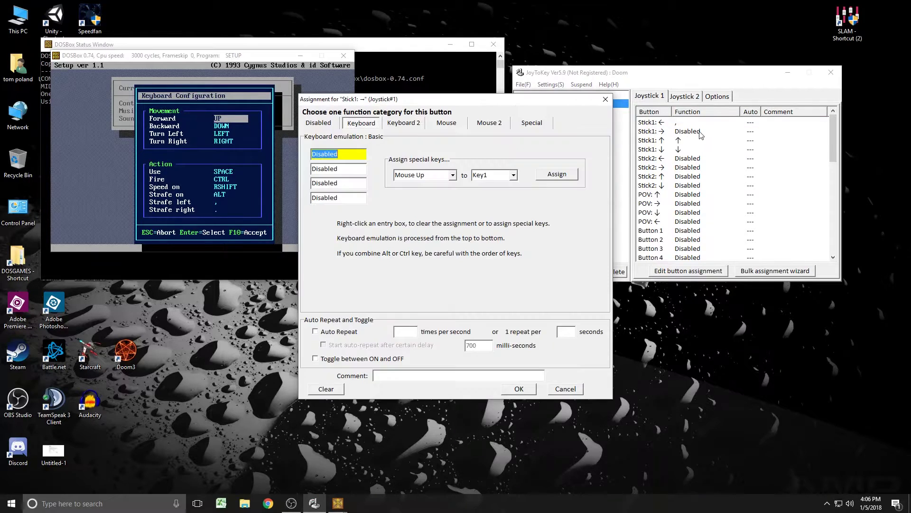
pyautogui.press('Right')
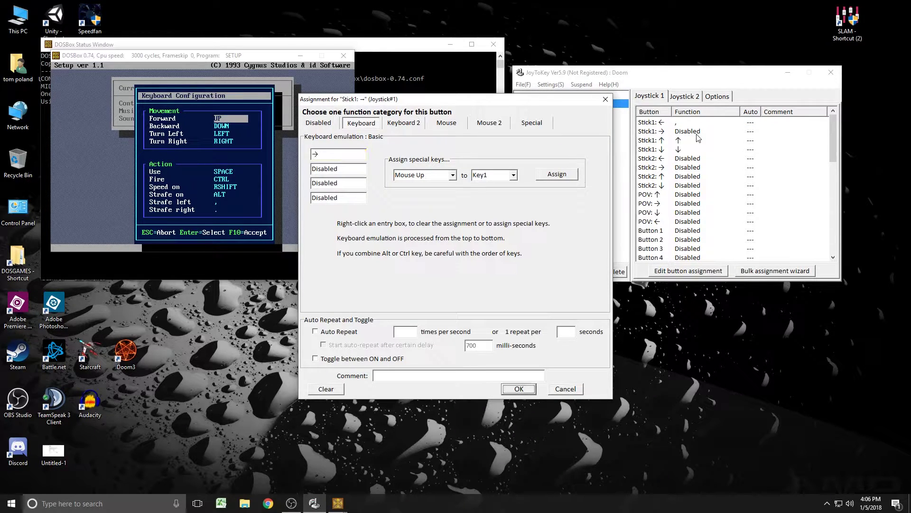
pyautogui.click(535, 390)
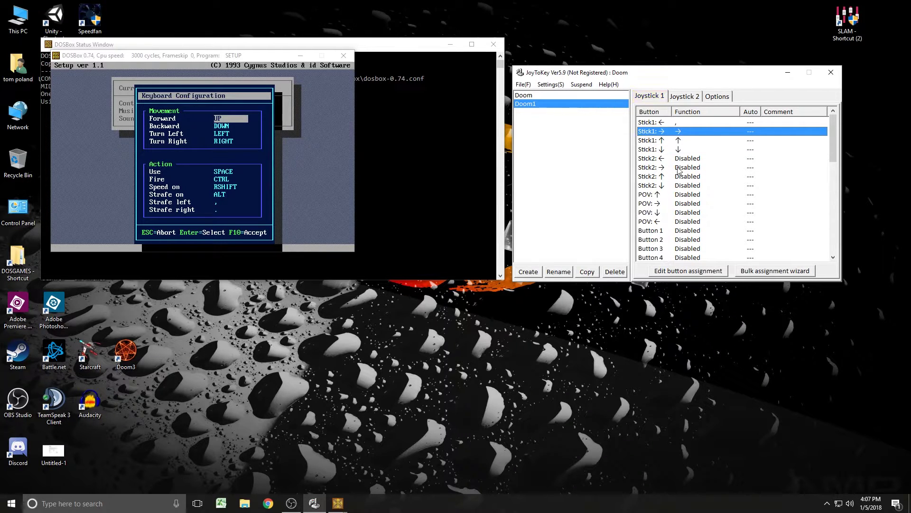
pyautogui.doubleClick(697, 135)
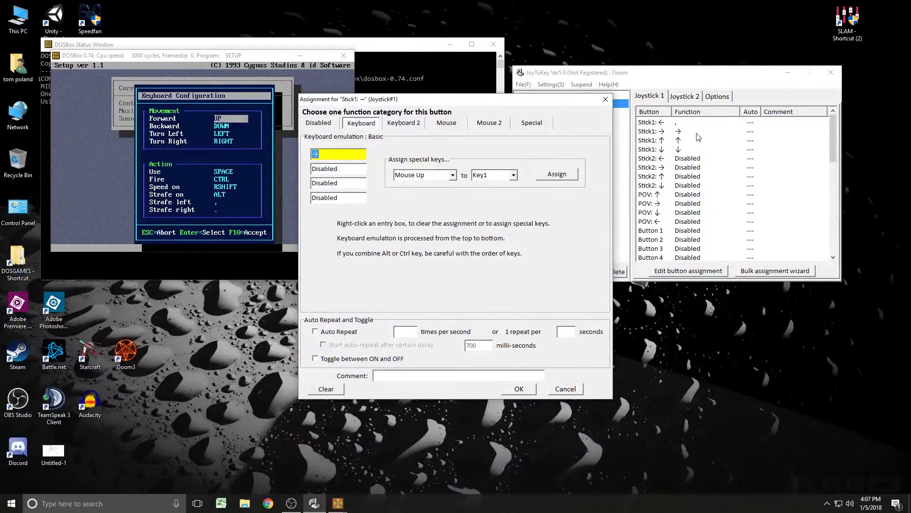
pyautogui.press('.')
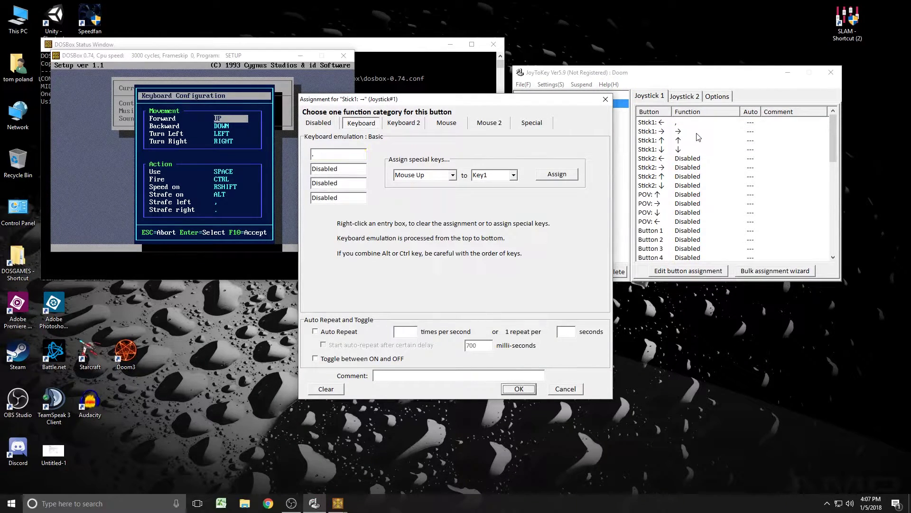
pyautogui.click(518, 390)
pyautogui.press('Down')
pyautogui.press('Down')
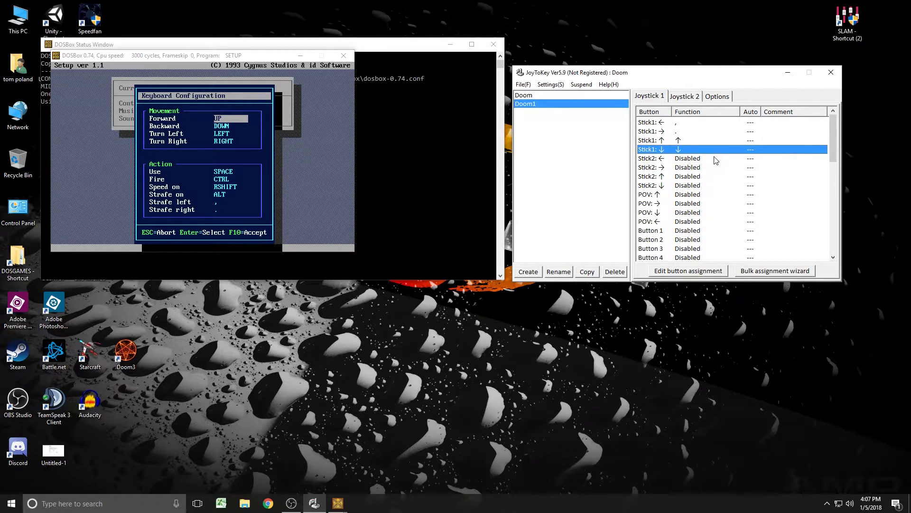
# Assign the Left arrow to Stick2 ← and the Right arrow to Stick2 →.
pyautogui.doubleClick(716, 160)
pyautogui.press('Left')
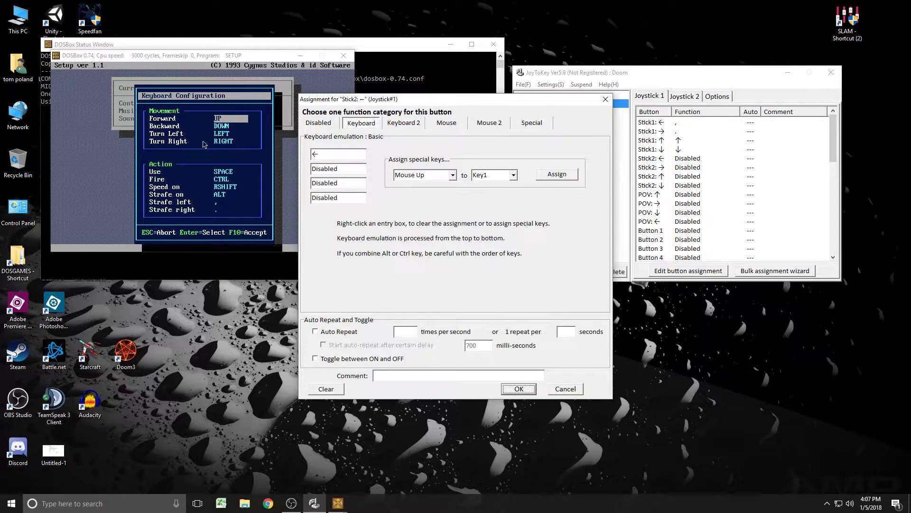
pyautogui.click(518, 388)
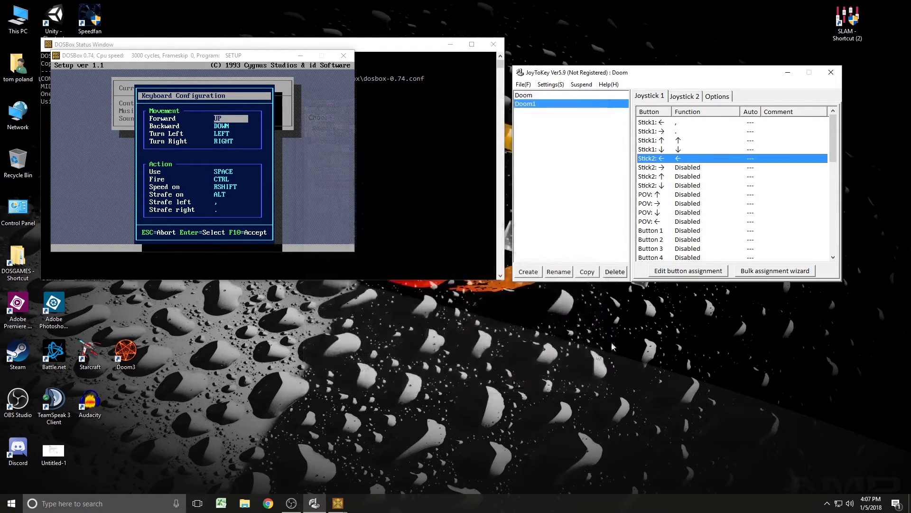
pyautogui.doubleClick(698, 171)
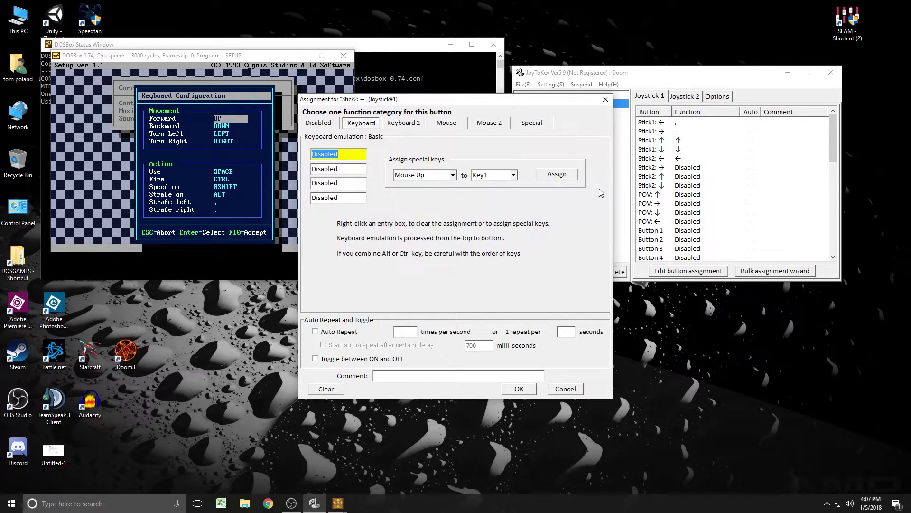
pyautogui.press('Right')
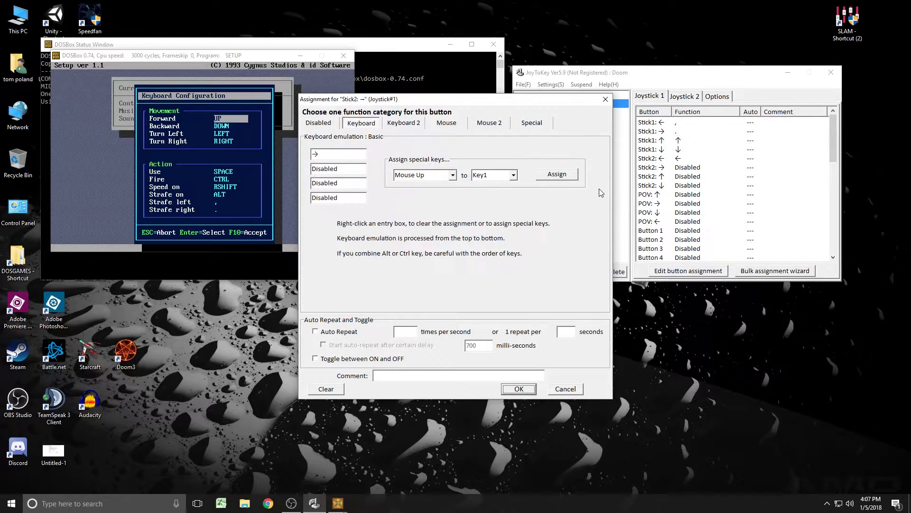
pyautogui.click(519, 389)
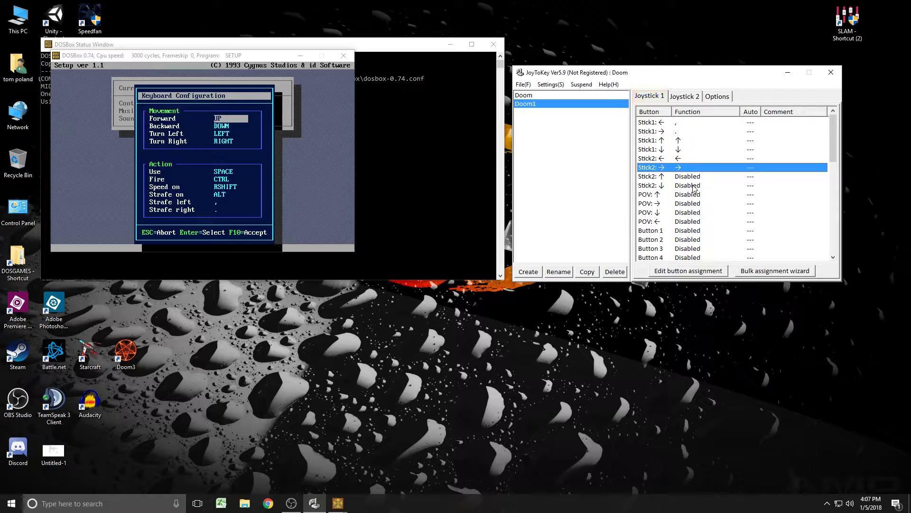
# Map Button 12 to Ctrl for firing.
pyautogui.scroll(-4, 768, 183)
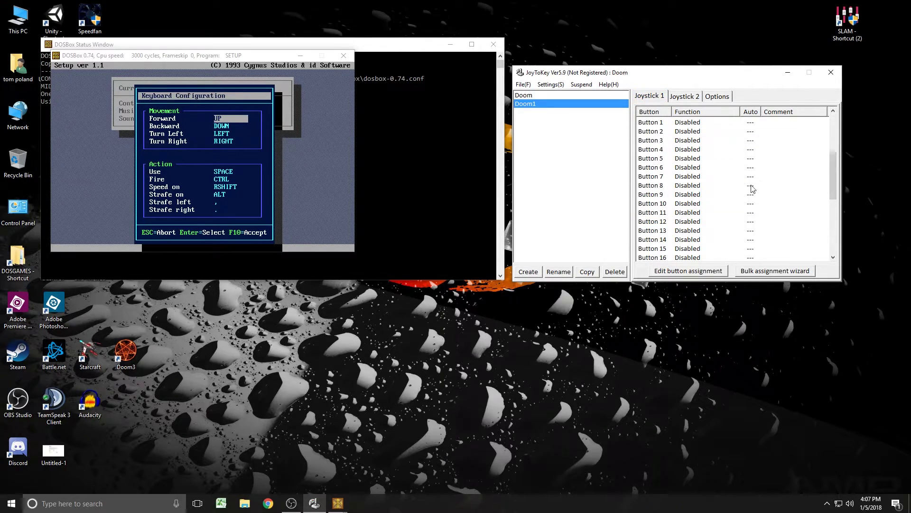
pyautogui.doubleClick(673, 223)
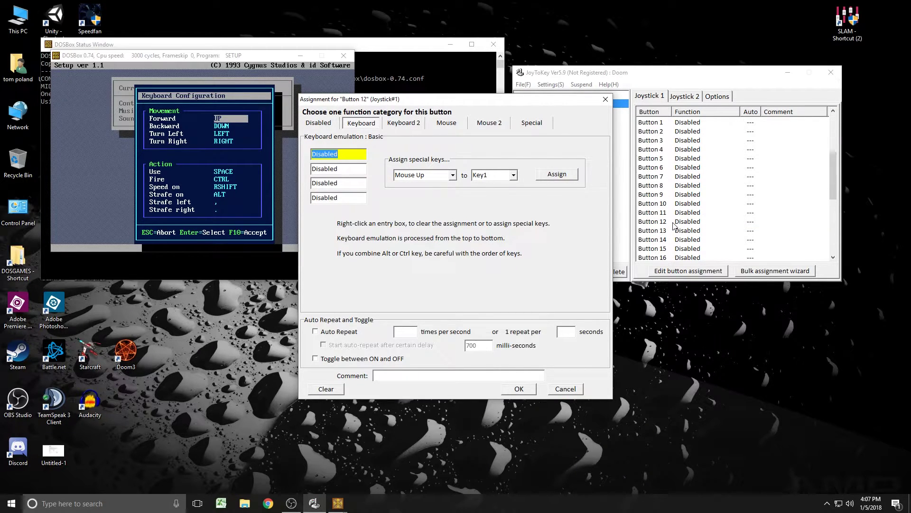
pyautogui.press('ctrl')
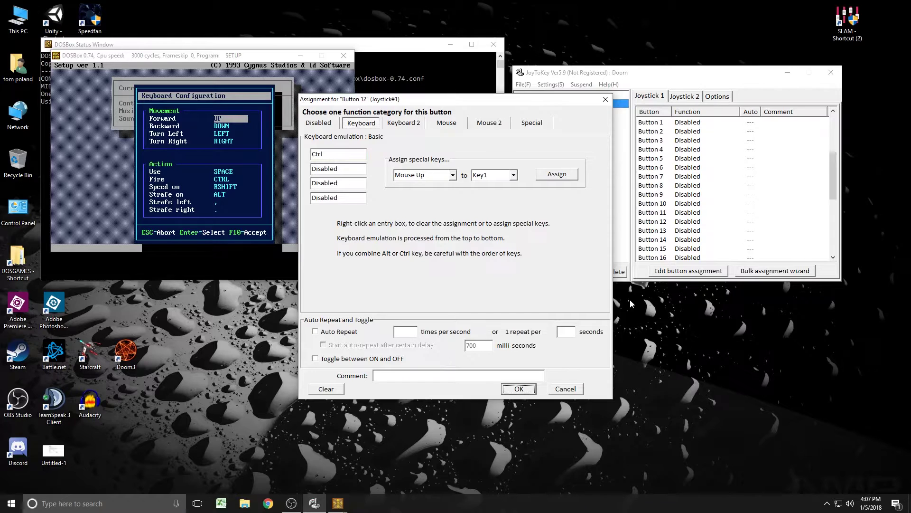
pyautogui.click(517, 388)
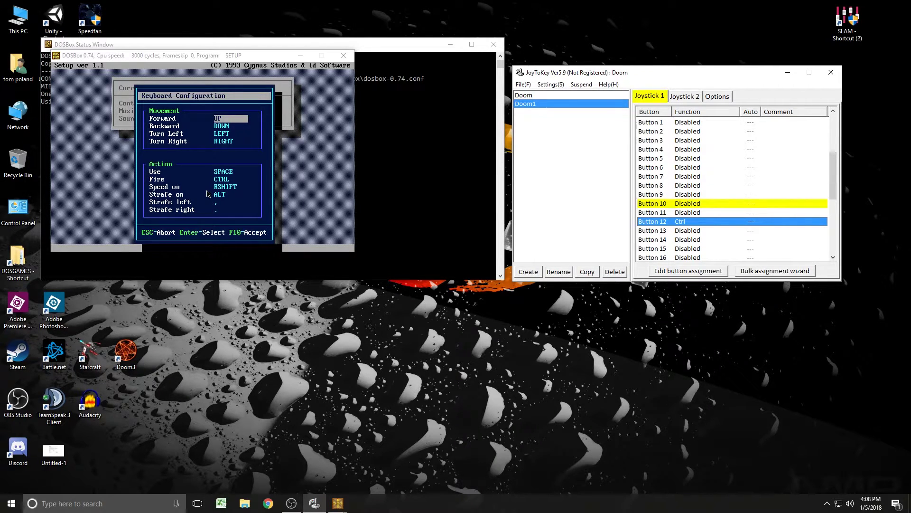
# Map Button 10 to Shift and Button 1 to Space.
pyautogui.click(683, 205)
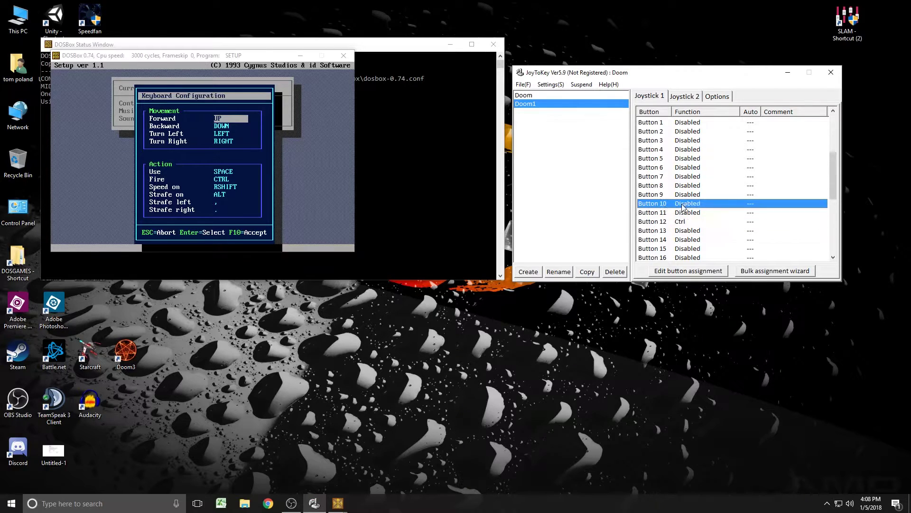
pyautogui.doubleClick(684, 207)
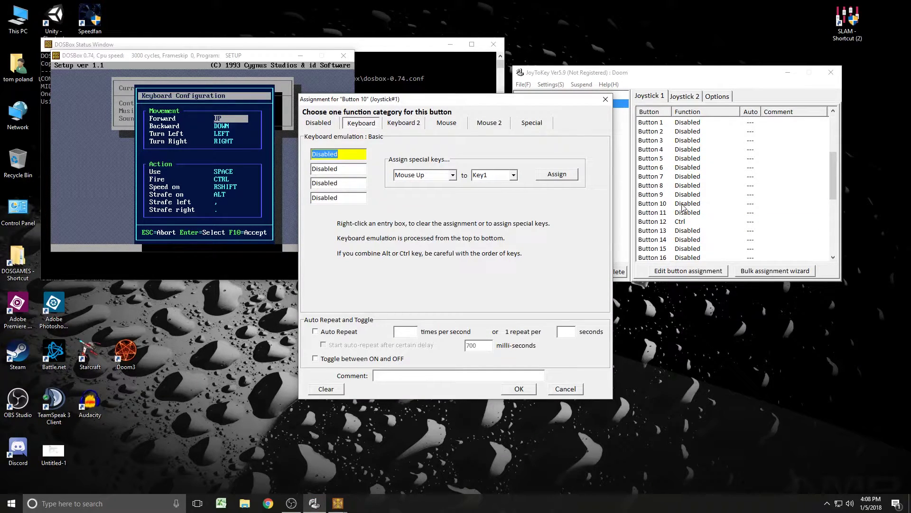
pyautogui.press('shift')
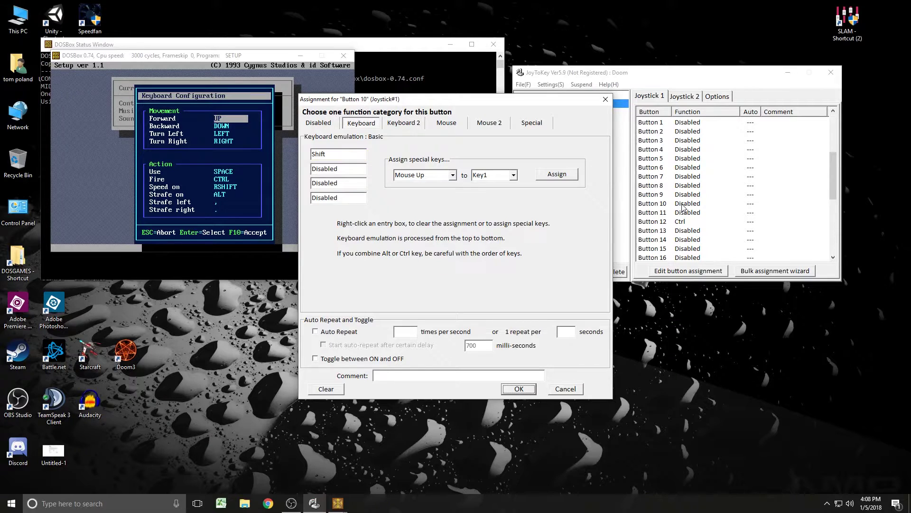
pyautogui.click(518, 389)
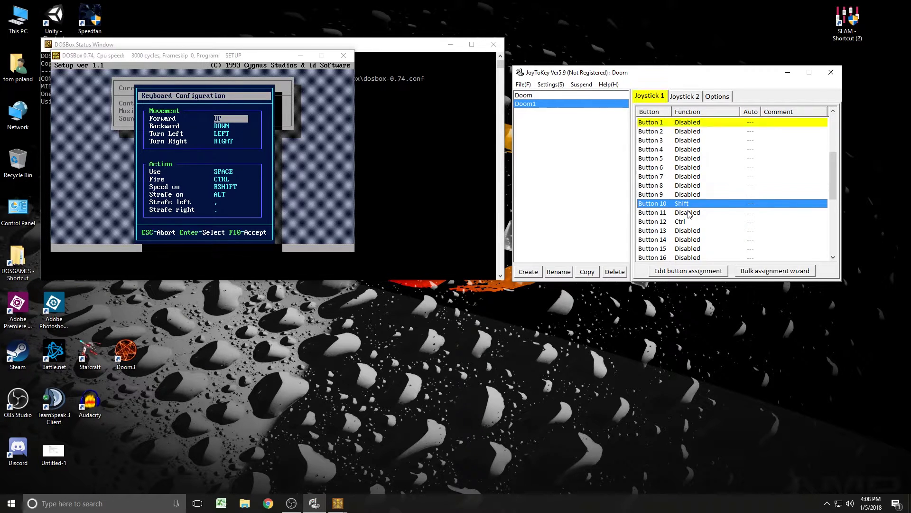
pyautogui.doubleClick(689, 126)
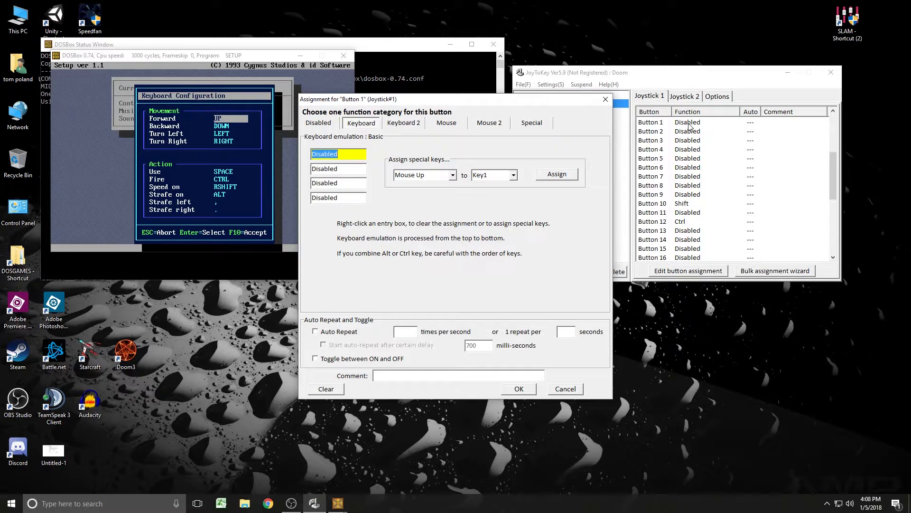
pyautogui.press('space')
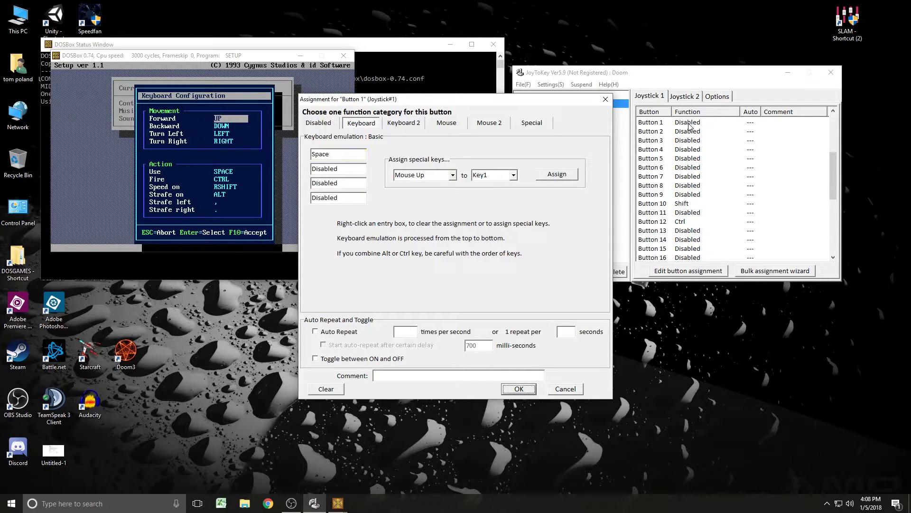
pyautogui.click(515, 389)
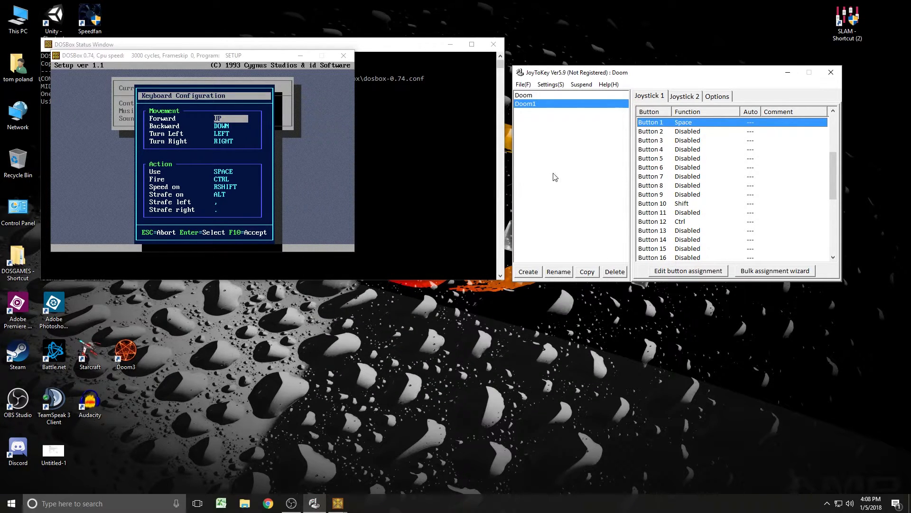
# Exit setup to launch Doom and start a New Game in the first episode.
pyautogui.click(309, 179)
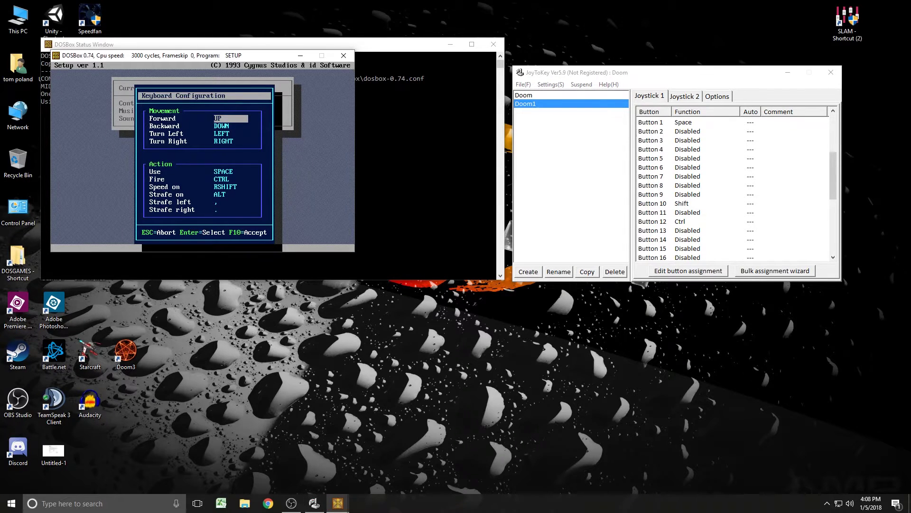
pyautogui.press('Escape')
pyautogui.press('Down')
pyautogui.press('Down')
pyautogui.press('Return')
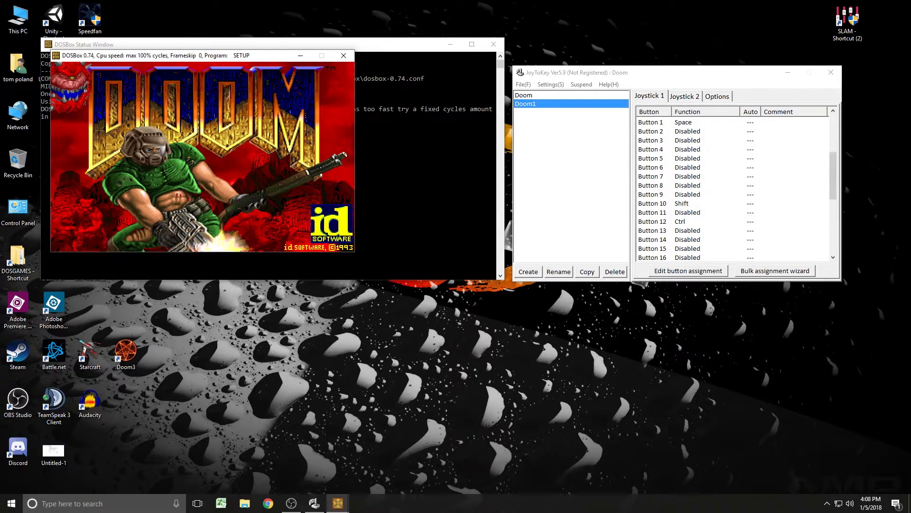
pyautogui.press('Escape')
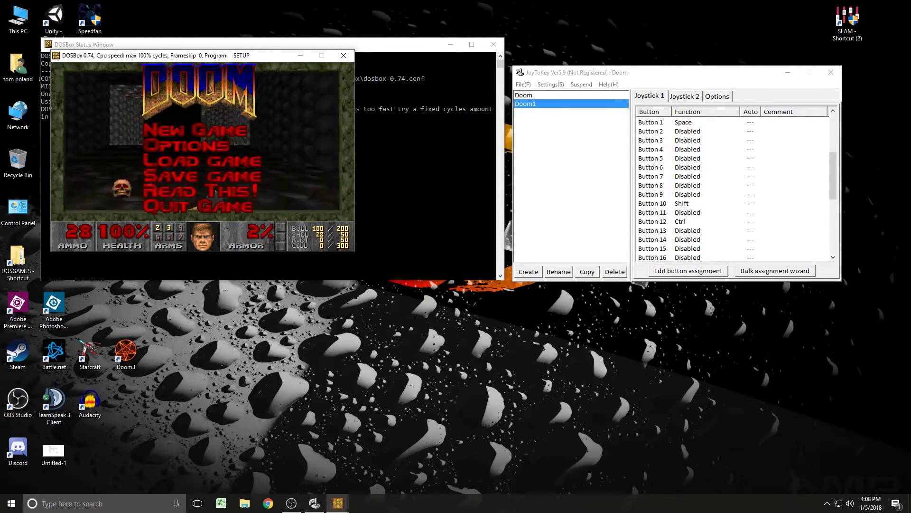
pyautogui.press('Return')
pyautogui.press('Return')
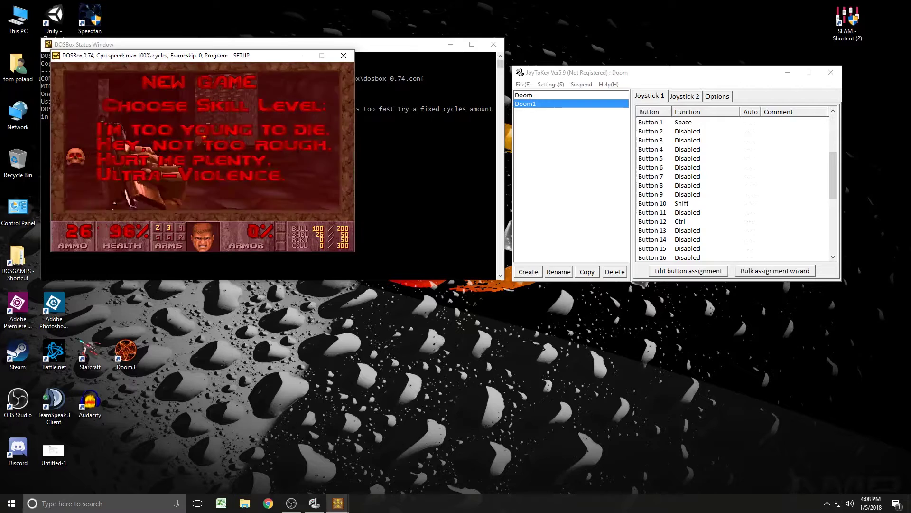
pyautogui.press('Return')
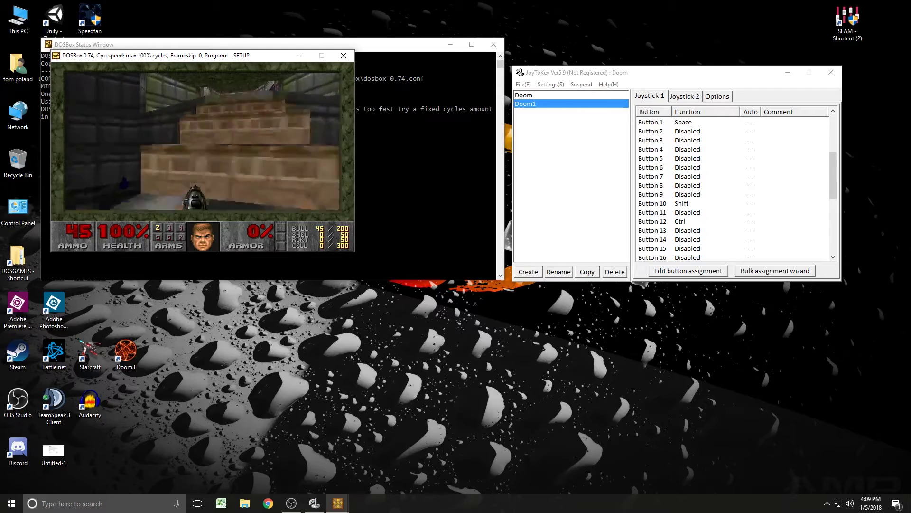
# Walk forward collecting the armor, turn toward the enemy and shoot it.
pyautogui.press('Up')
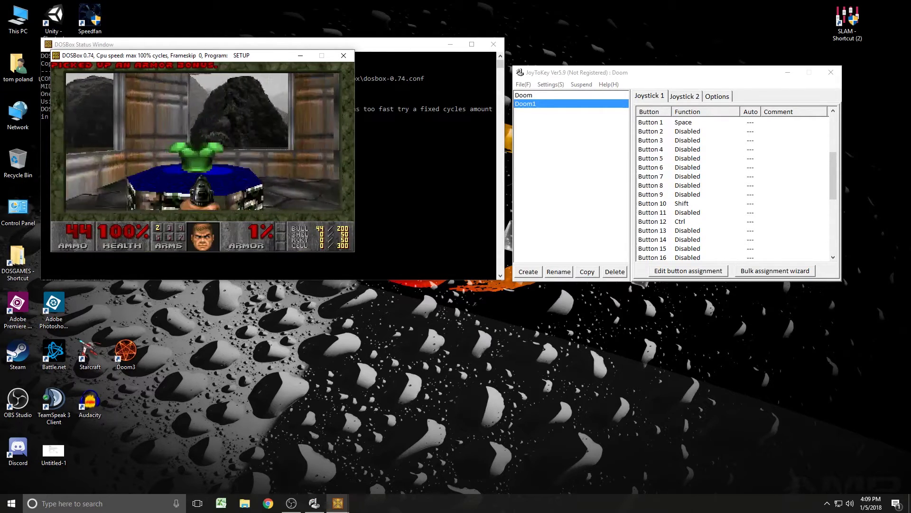
pyautogui.press('Up')
pyautogui.press('Right')
pyautogui.press('Right')
pyautogui.press('Up')
pyautogui.press('Left')
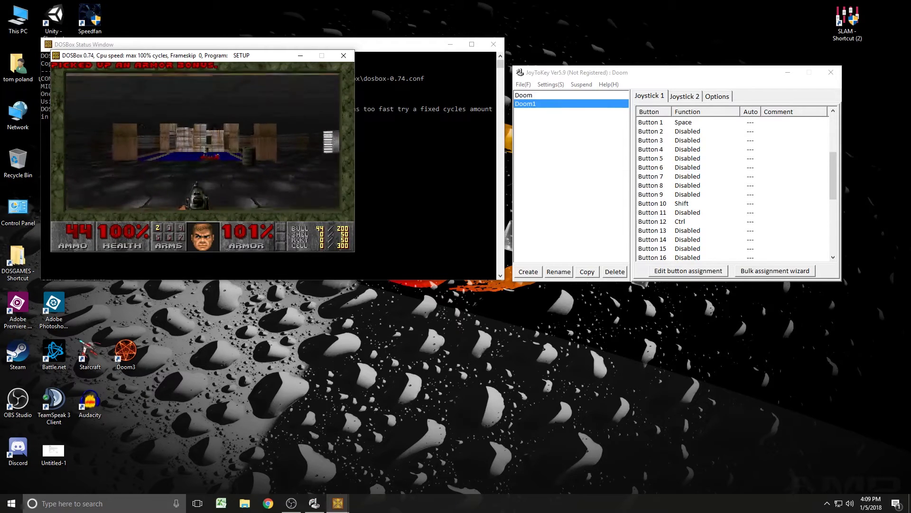
pyautogui.press('ctrl')
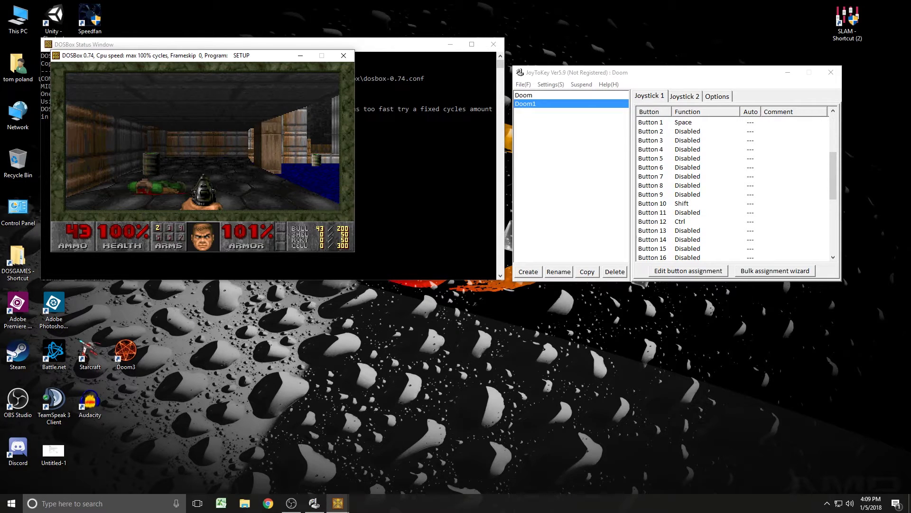
# Quit the Doom game, confirming with Y, and type exit.
pyautogui.press('Escape')
pyautogui.press('Return')
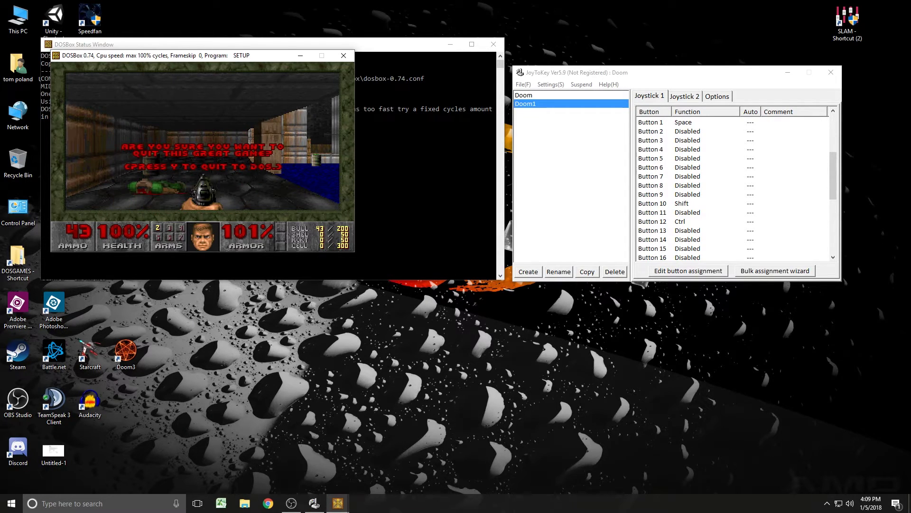
pyautogui.write('y')
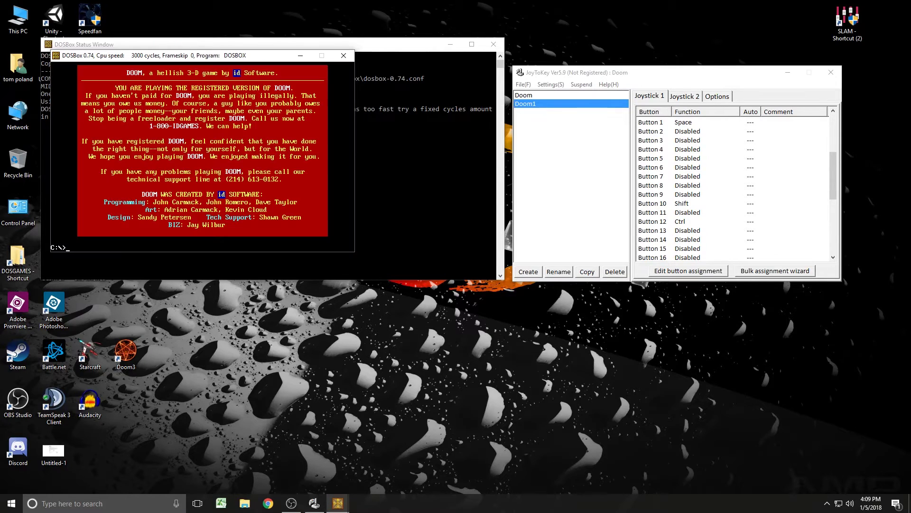
pyautogui.write('eix')
# Close DOSBox with exit, then terminate JoyToKey from its system tray icon.
pyautogui.press('Return')
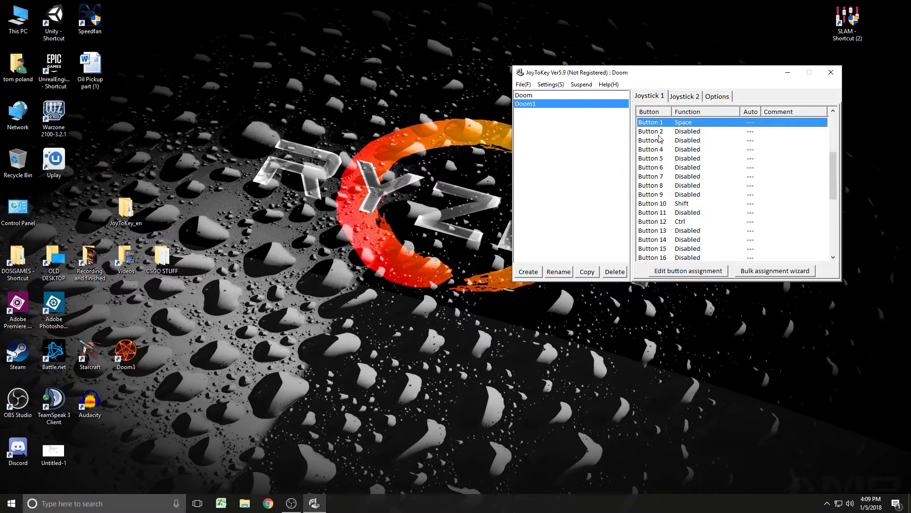
pyautogui.moveTo(646, 77); pyautogui.dragTo(406, 117)
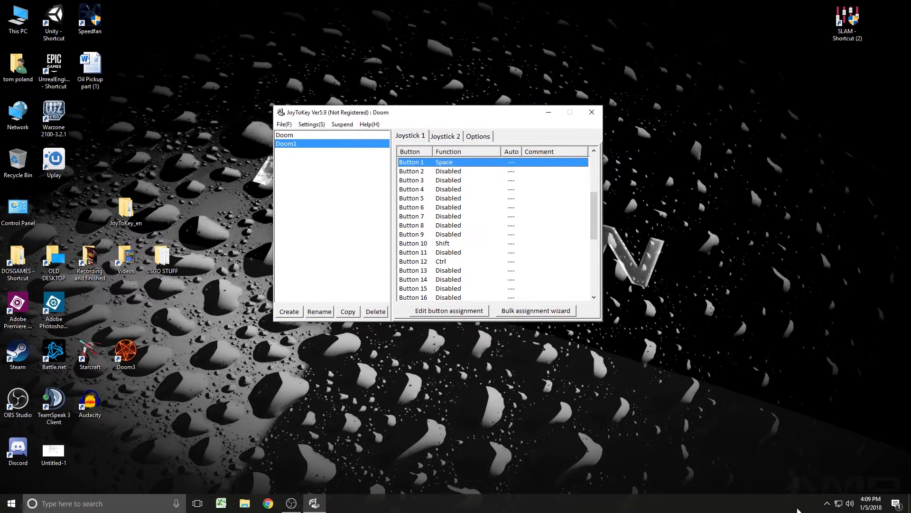
pyautogui.click(827, 504)
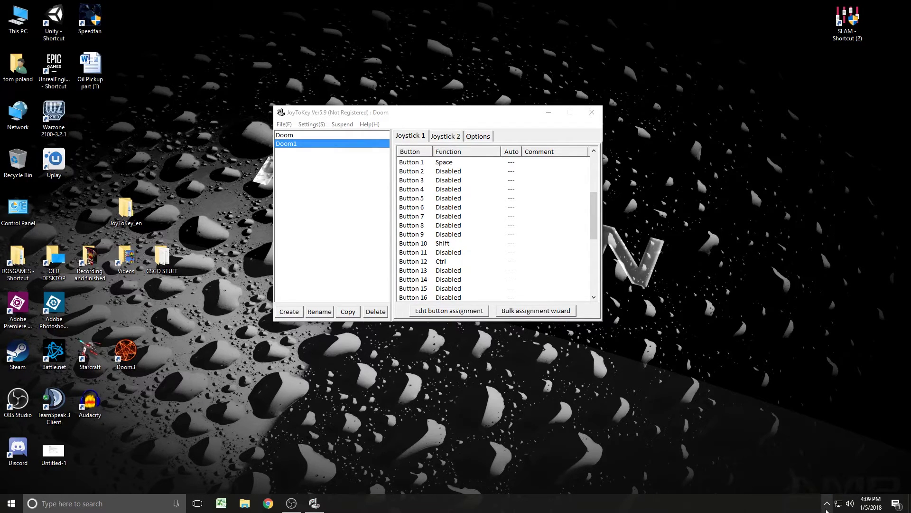
pyautogui.rightClick(845, 484)
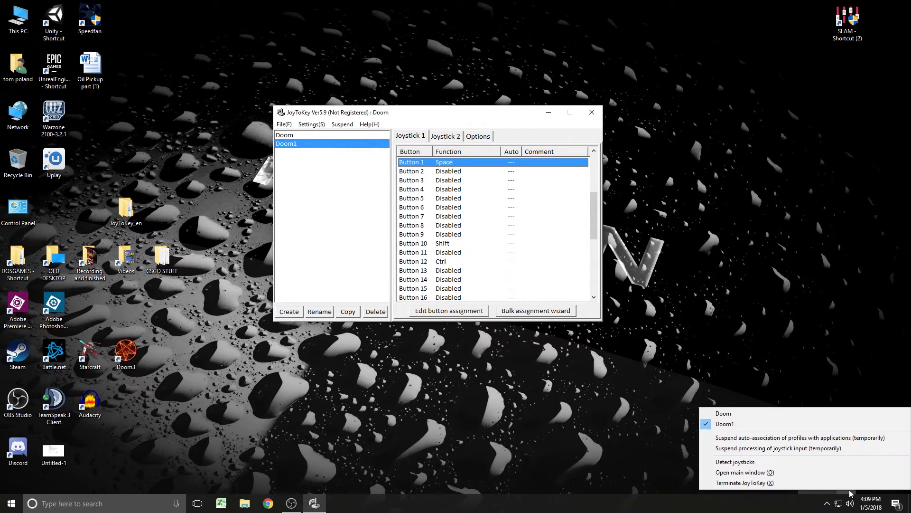
pyautogui.click(825, 484)
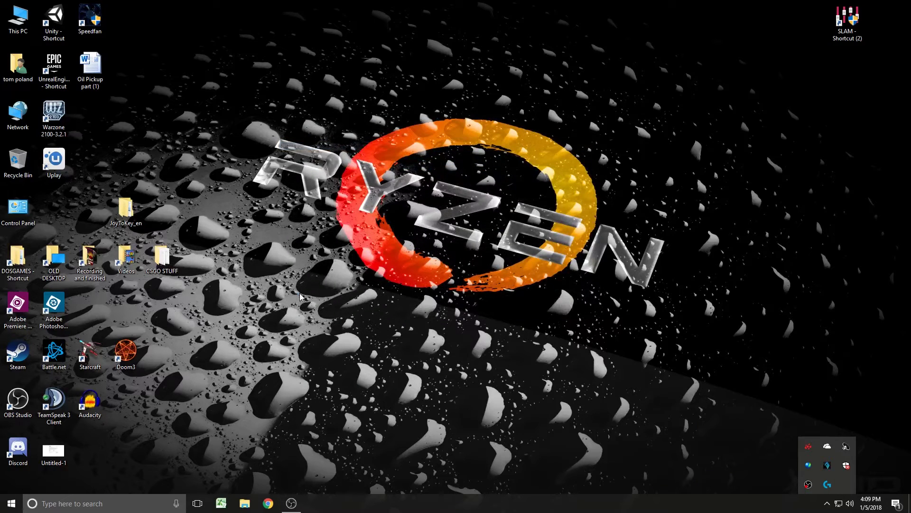
pyautogui.click(329, 233)
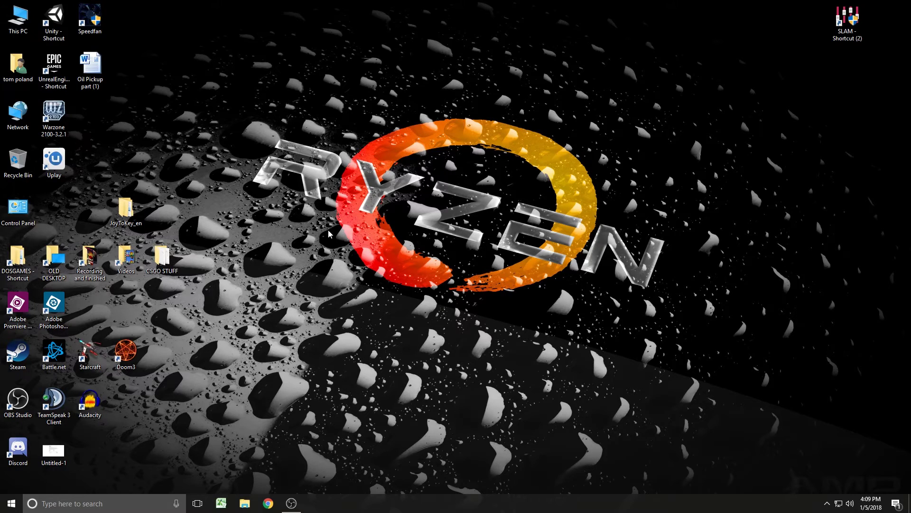
pyautogui.click(827, 503)
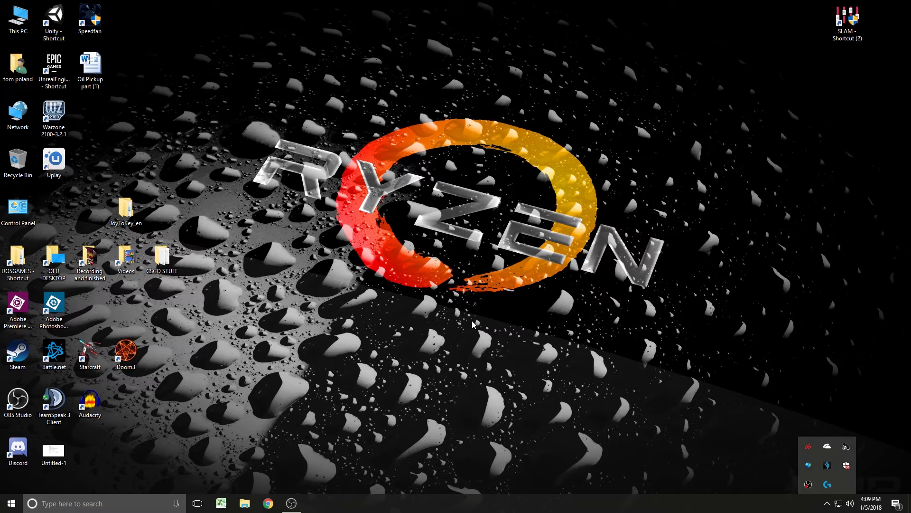